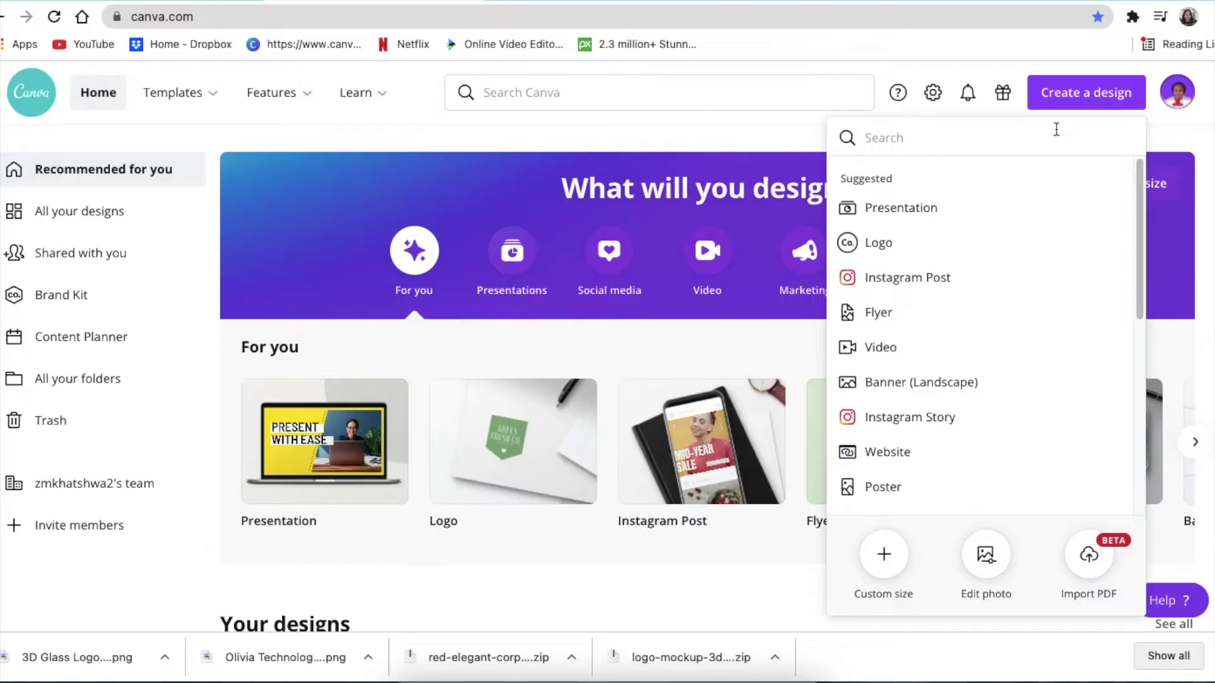
Create a new blank Logo design from the Create a design menu
left_click(894, 250)
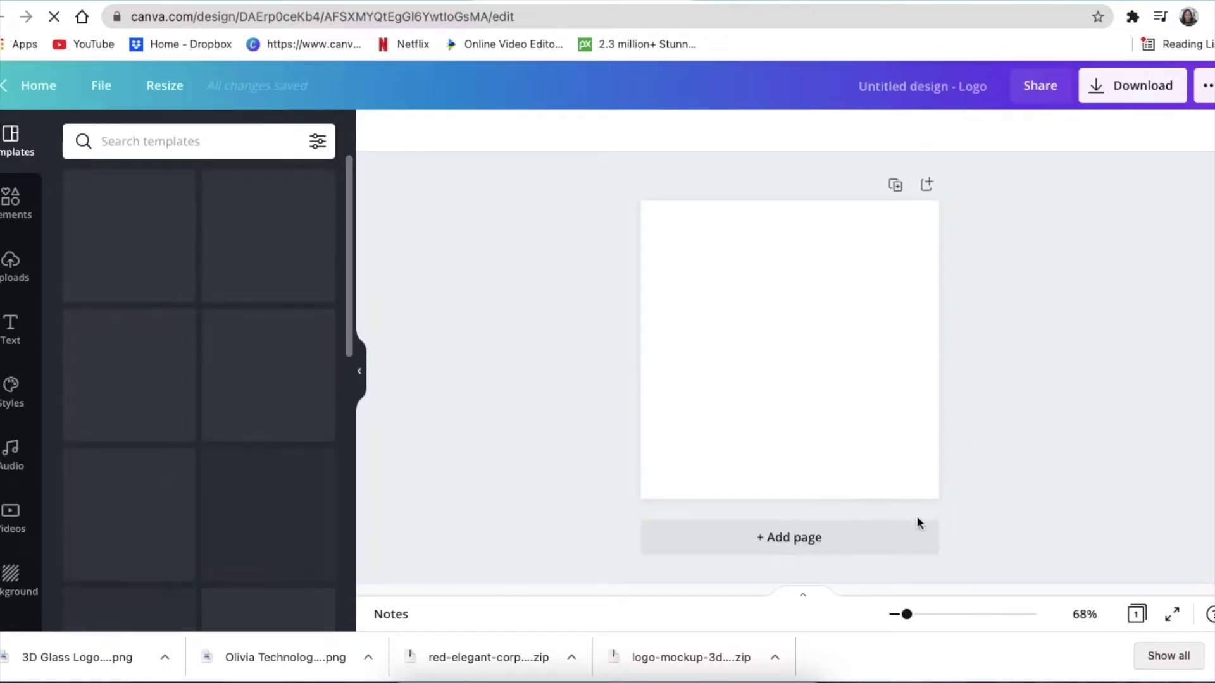
Open Elements and browse the full Frames collection of shape frames
left_click_drag(903, 612, 911, 614)
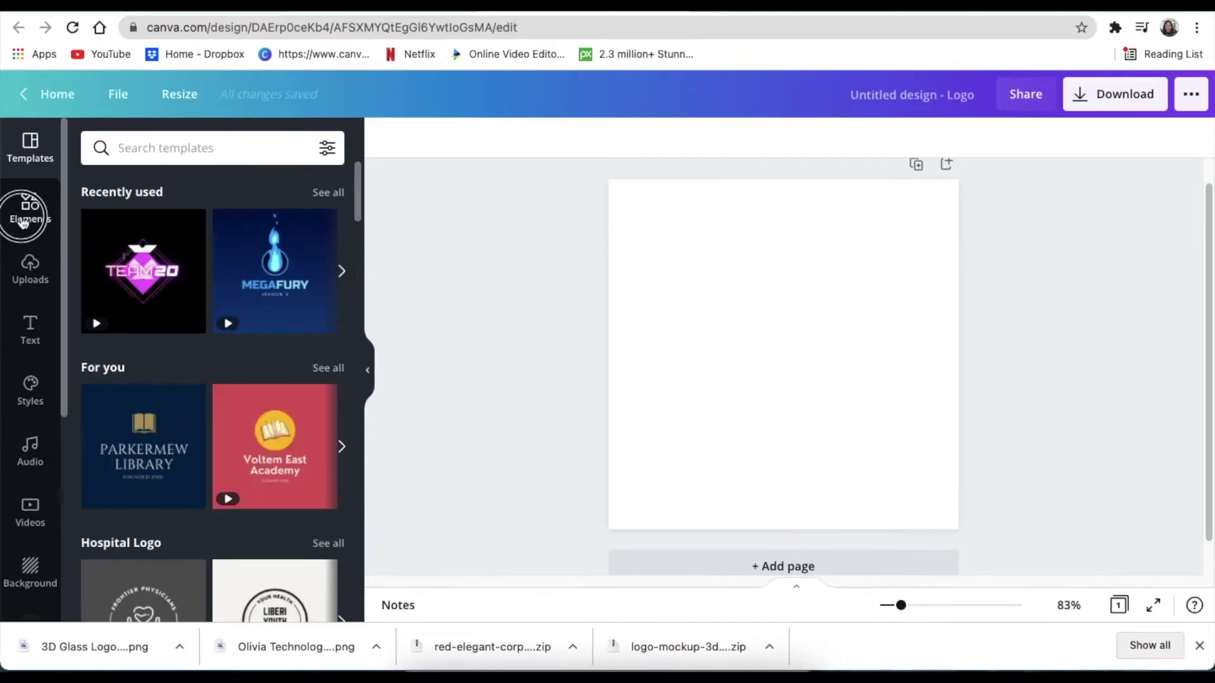
left_click(23, 221)
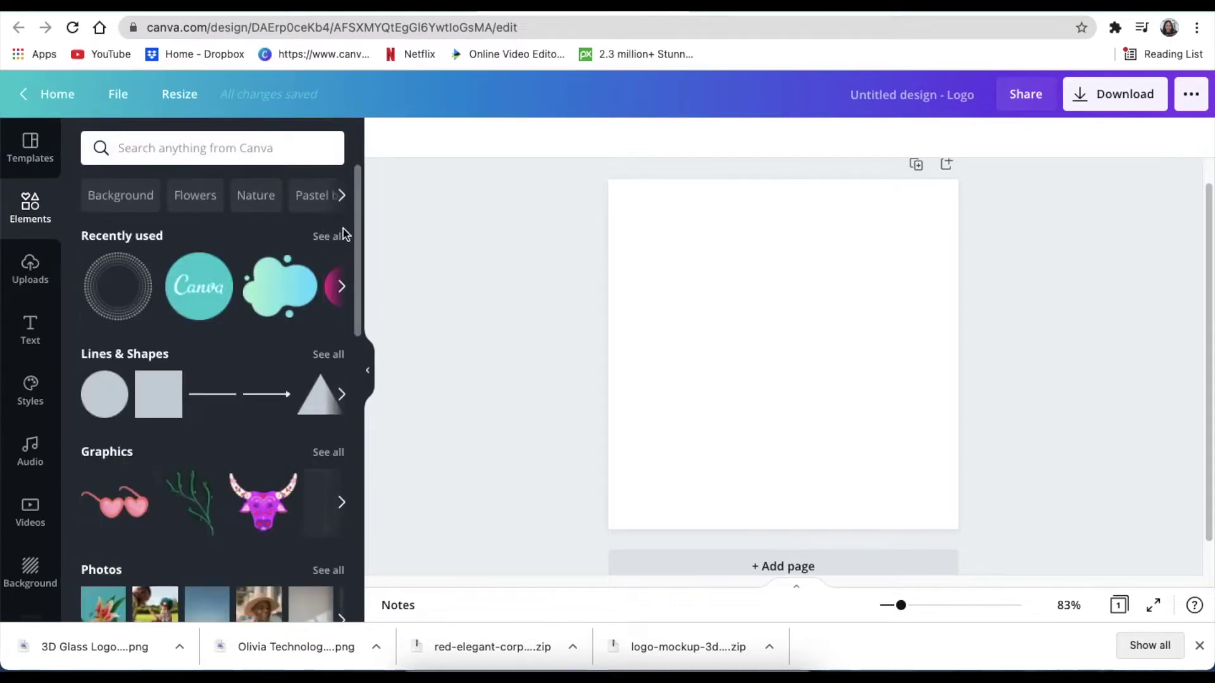
left_click_drag(358, 230, 367, 515)
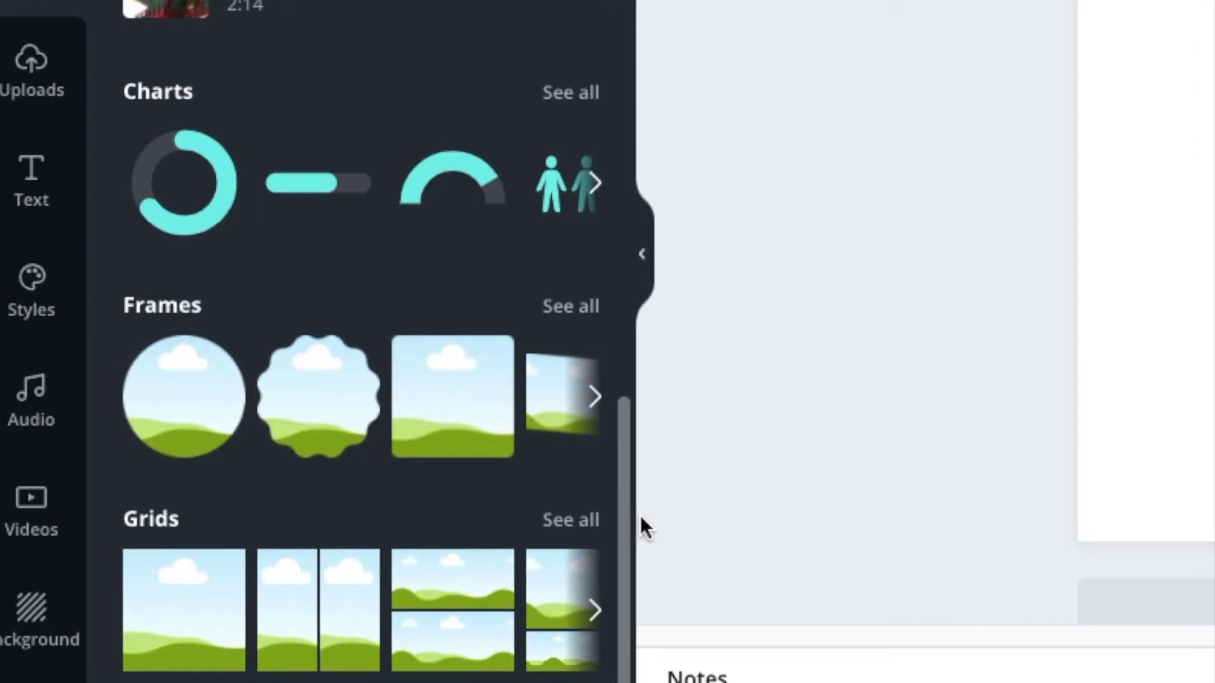
left_click(569, 308)
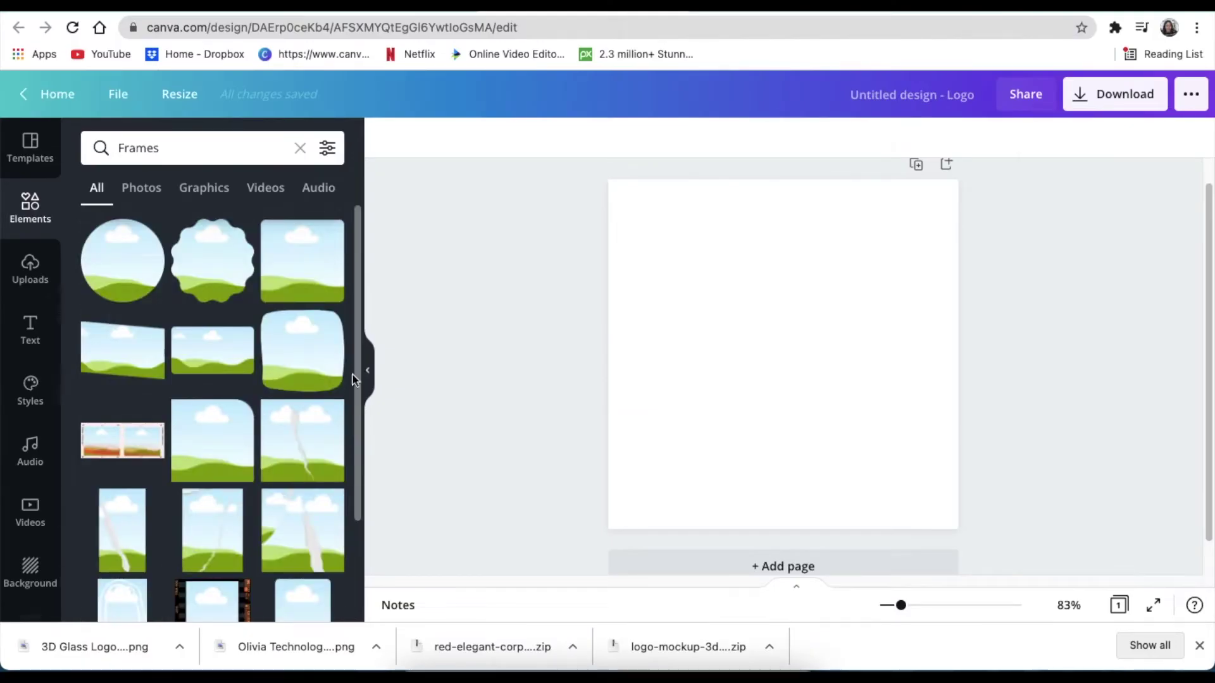
left_click_drag(358, 342, 354, 498)
left_click_drag(356, 382, 350, 521)
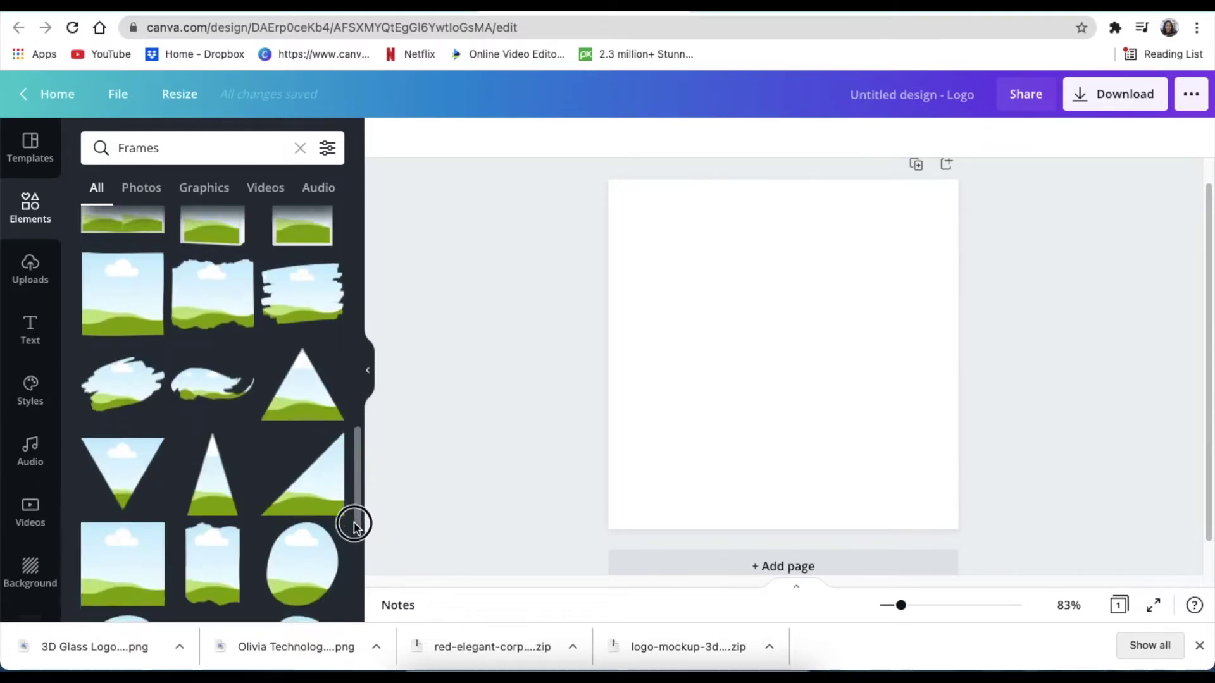
left_click_drag(356, 446, 361, 518)
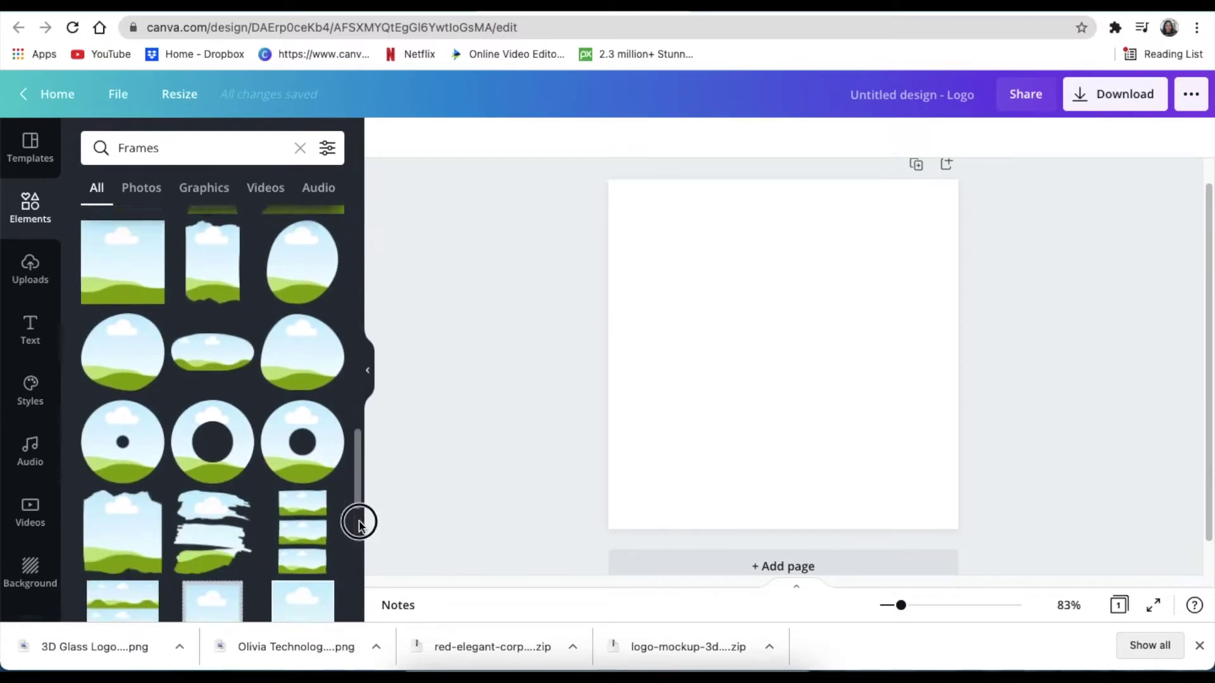
Add the ring-shaped circle frame to the logo page
left_click(215, 436)
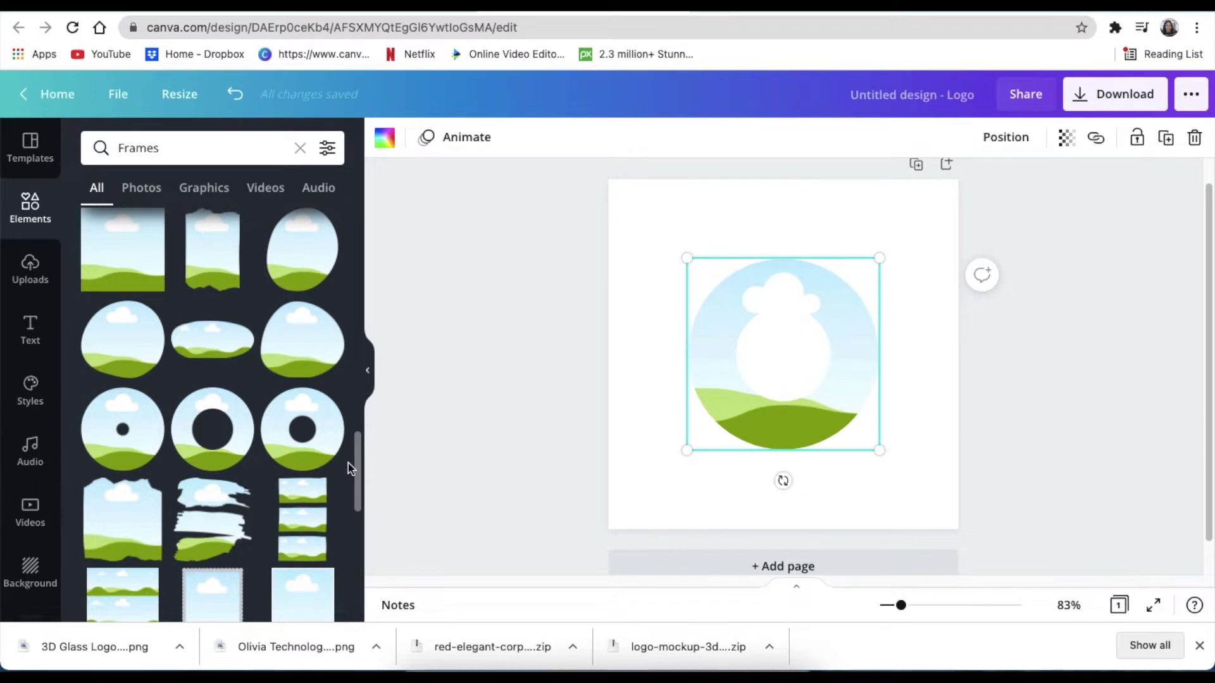
left_click_drag(357, 459, 382, 613)
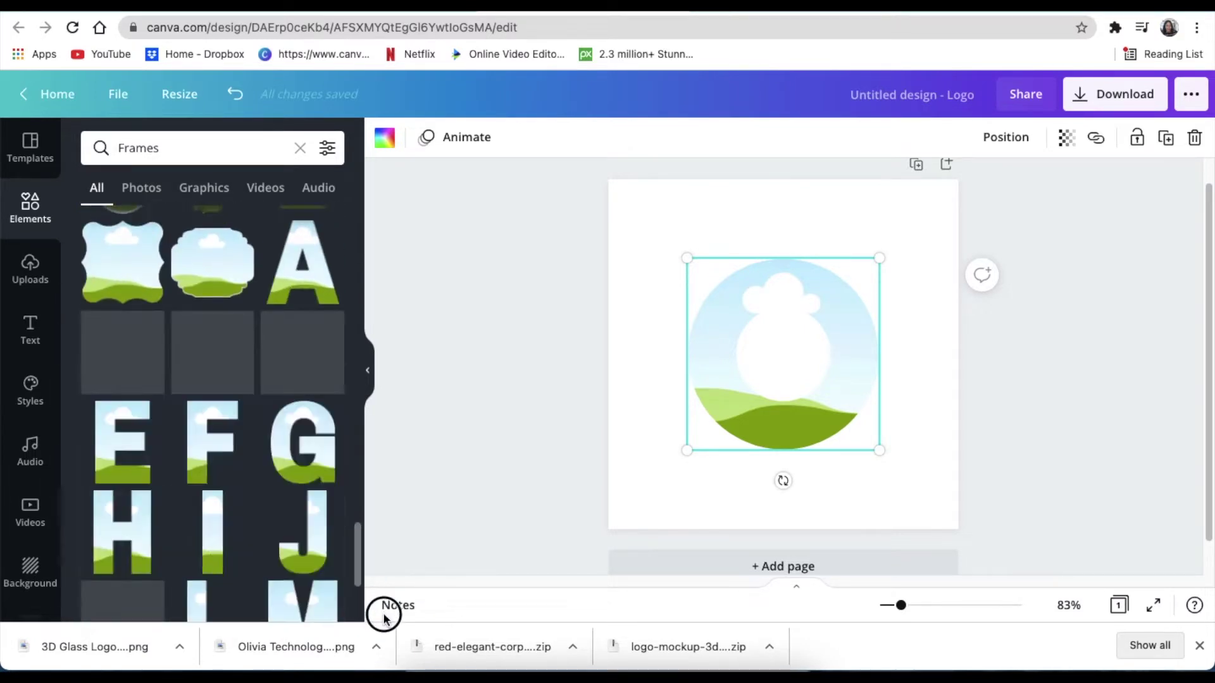
left_click(535, 326)
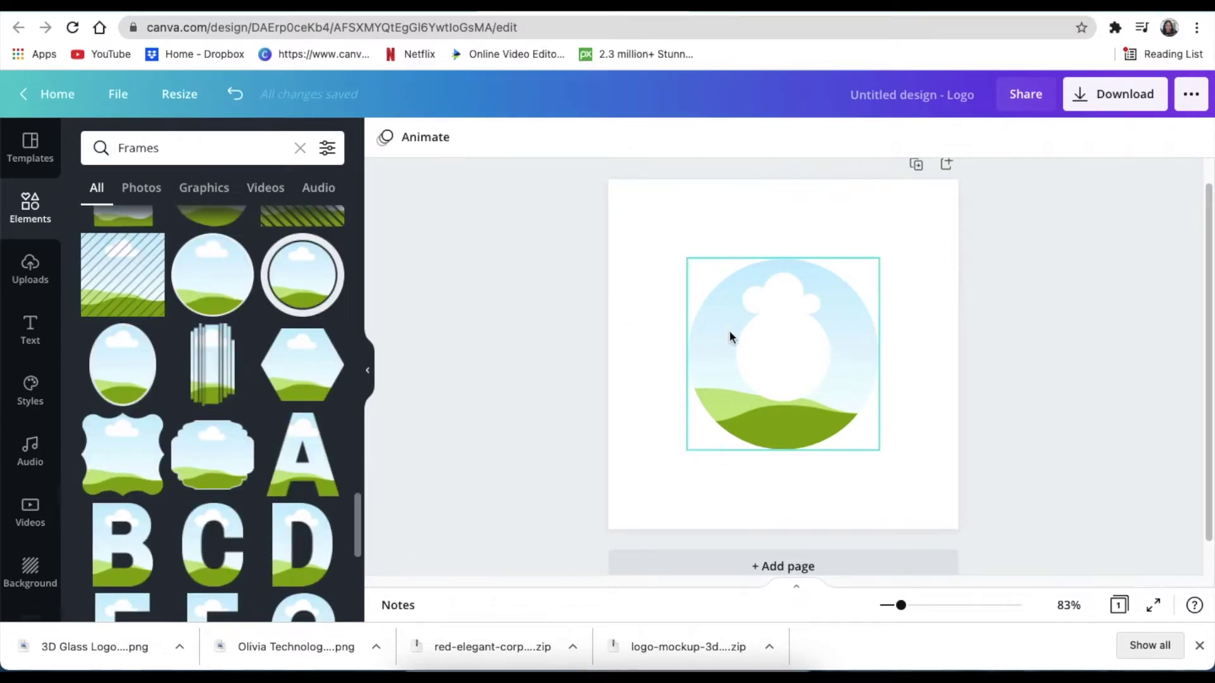
Move the ring frame up, enlarge it from the corner, and centre it on the page
left_click_drag(763, 378, 765, 355)
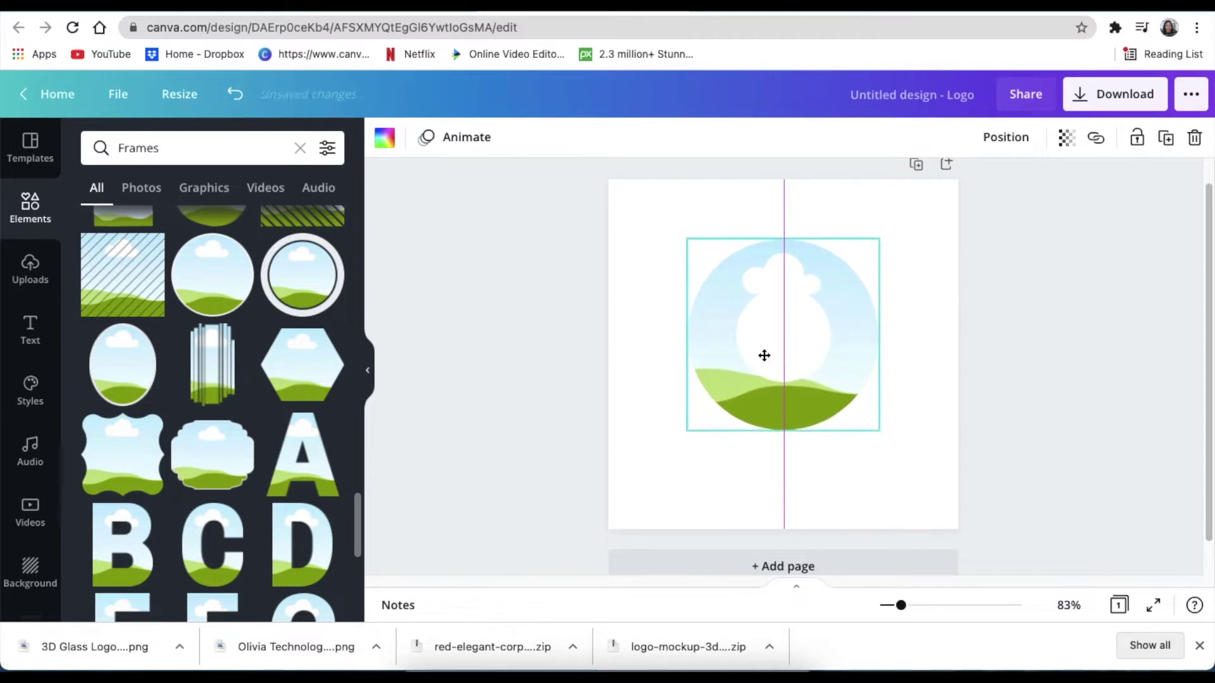
left_click_drag(882, 430, 906, 457)
left_click_drag(830, 375, 820, 375)
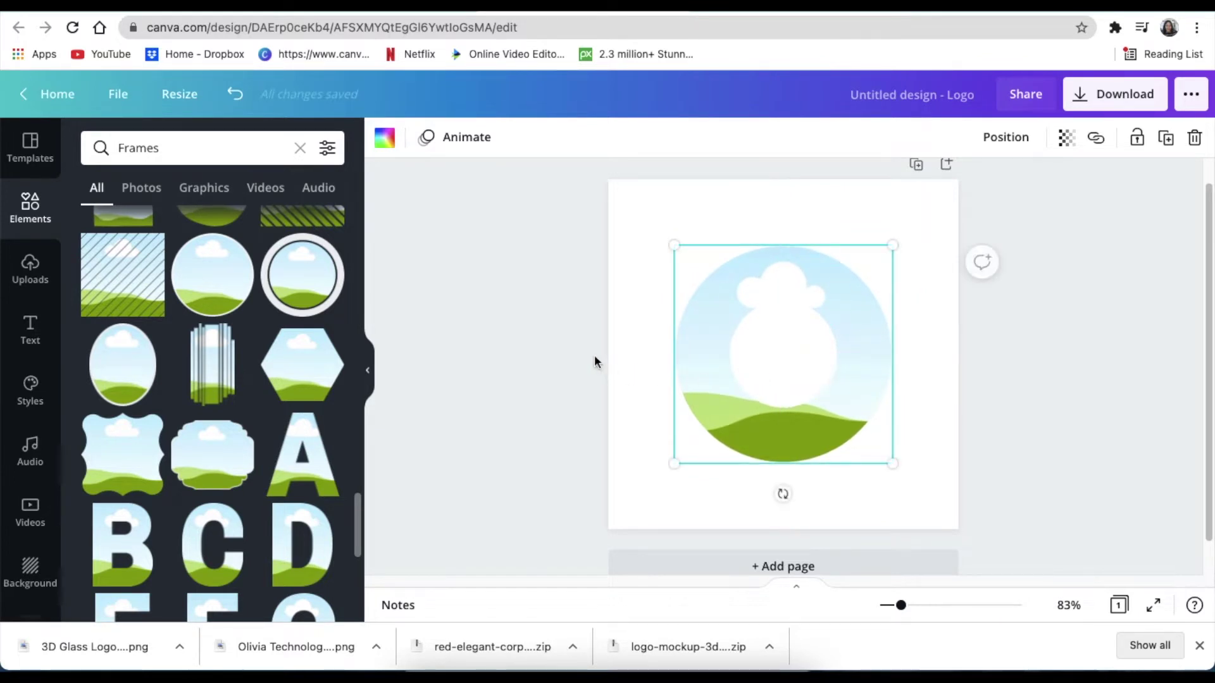
left_click(552, 290)
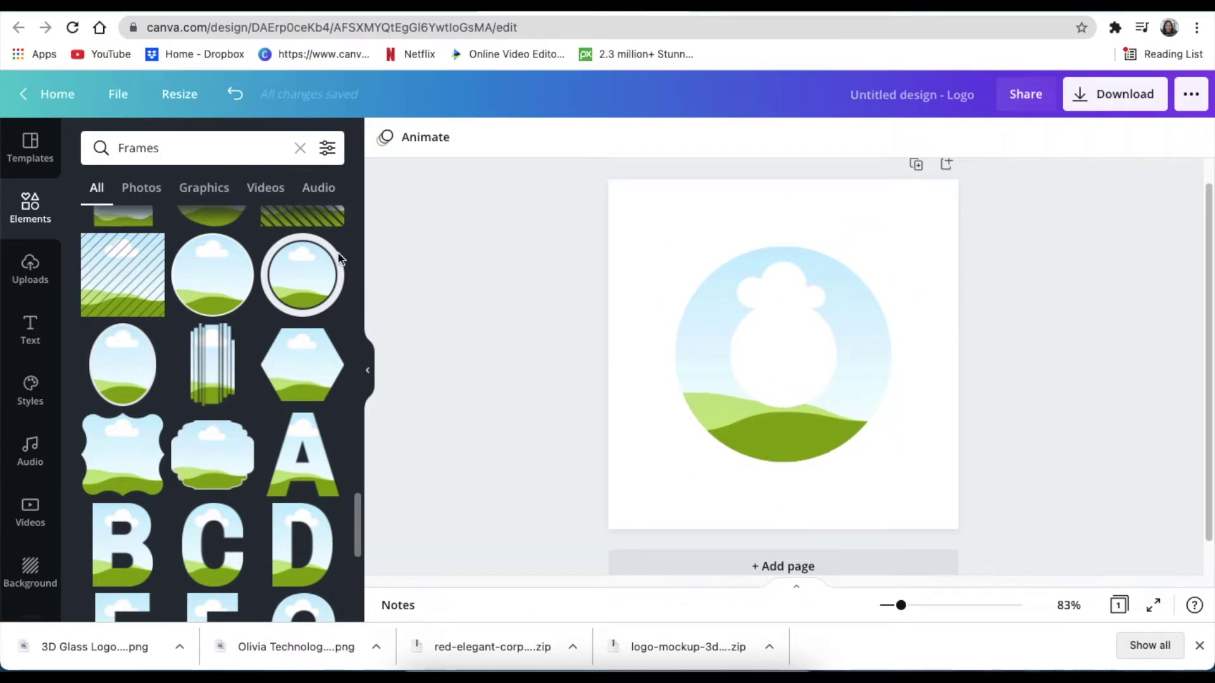
left_click_drag(184, 148, 77, 141)
Search Elements for 'gradient' and scroll through the gradient results
type("gradient")
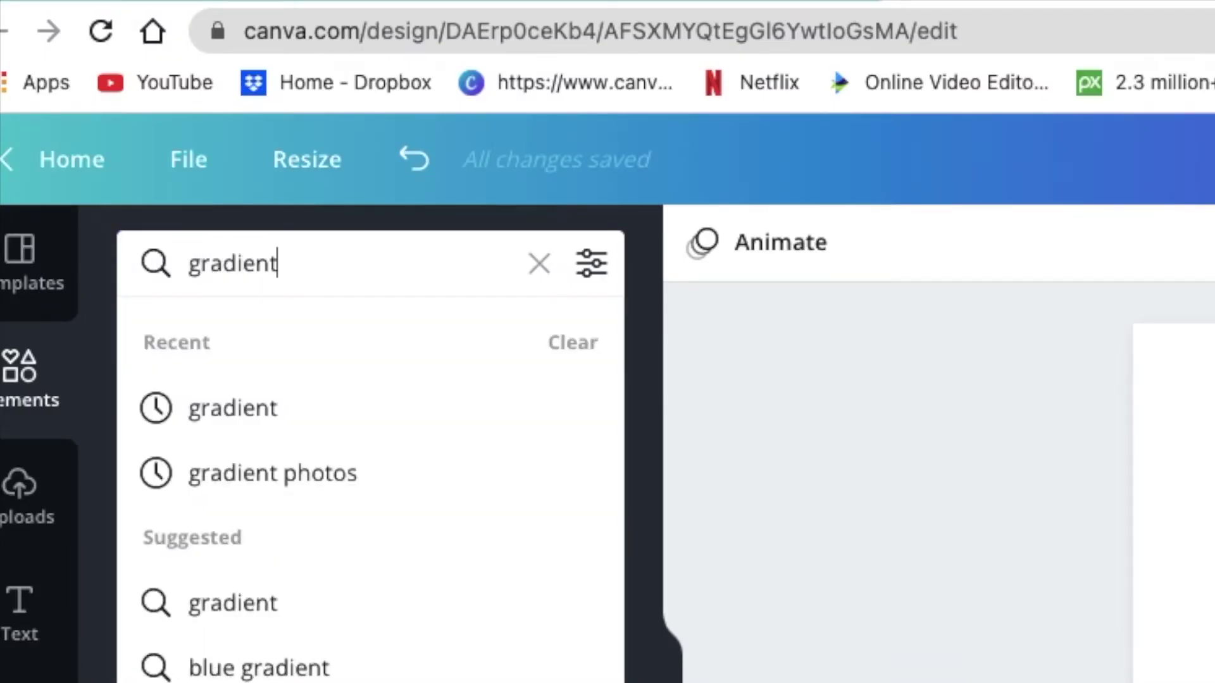
key("Return")
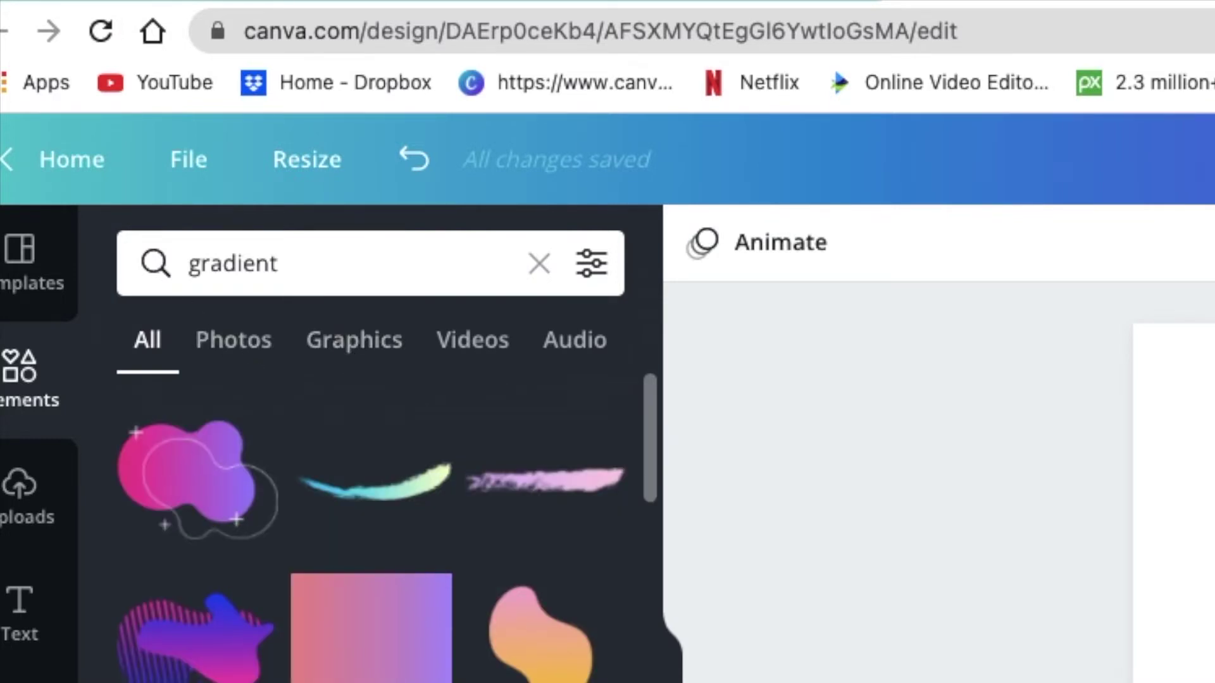
scroll(370, 525, "down", 10)
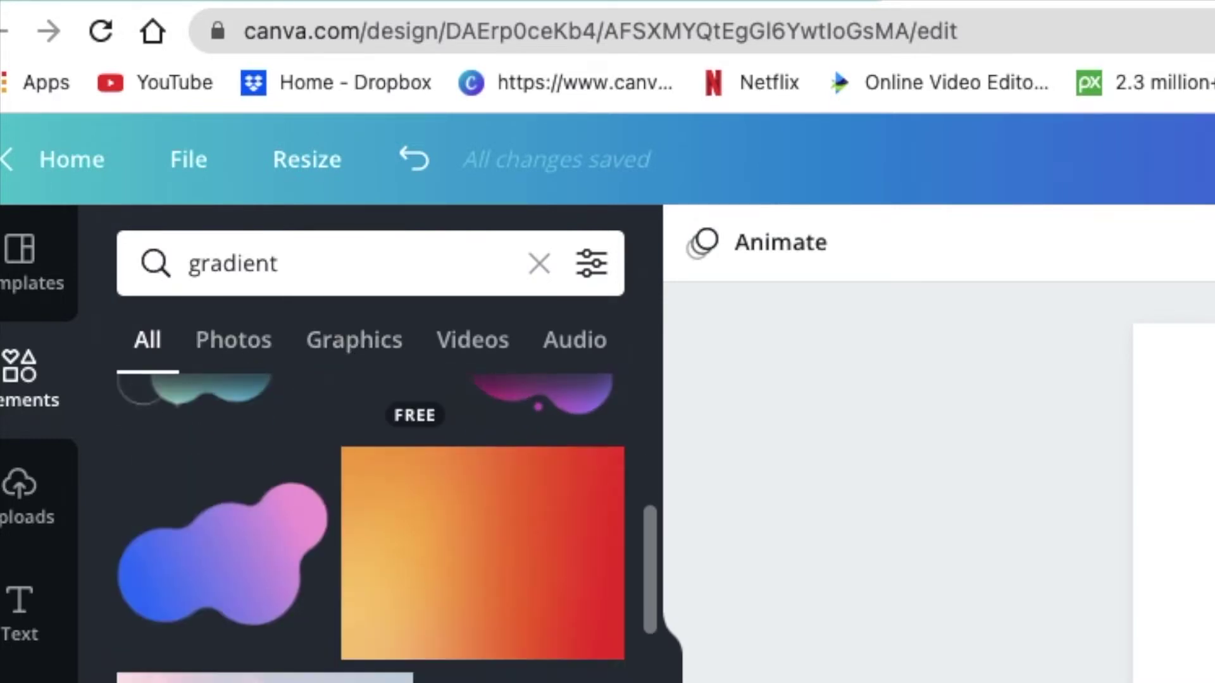
scroll(370, 525, "down", 8)
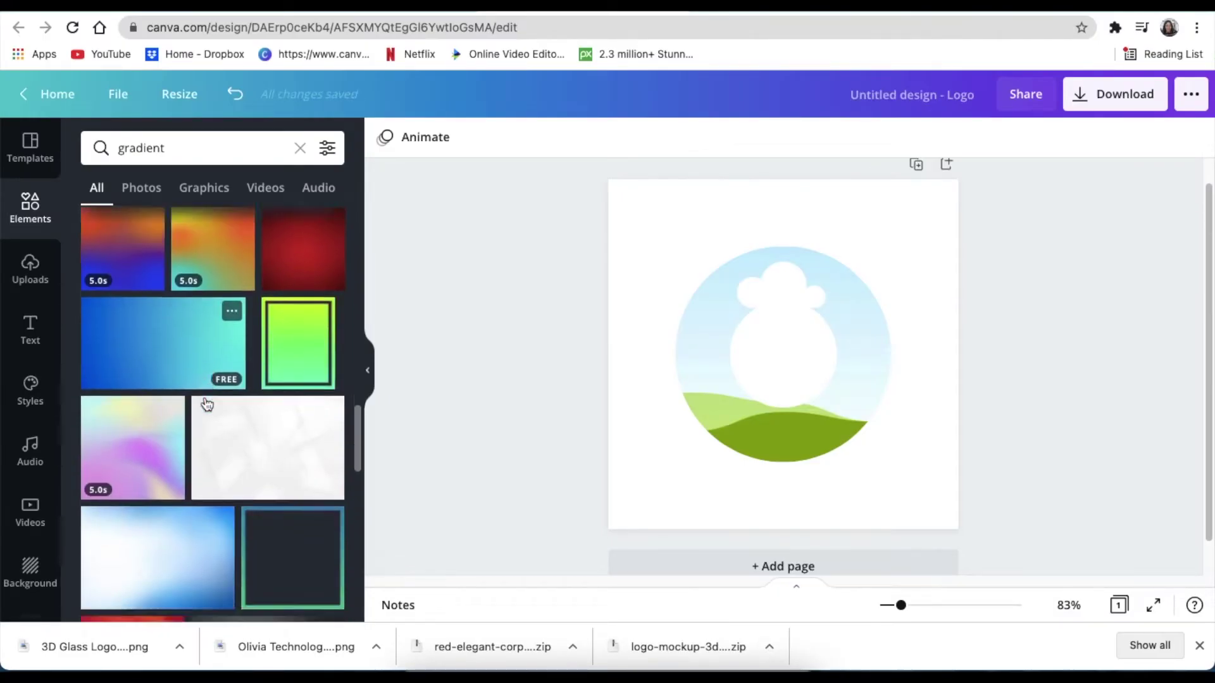
scroll(207, 403, "down", 10)
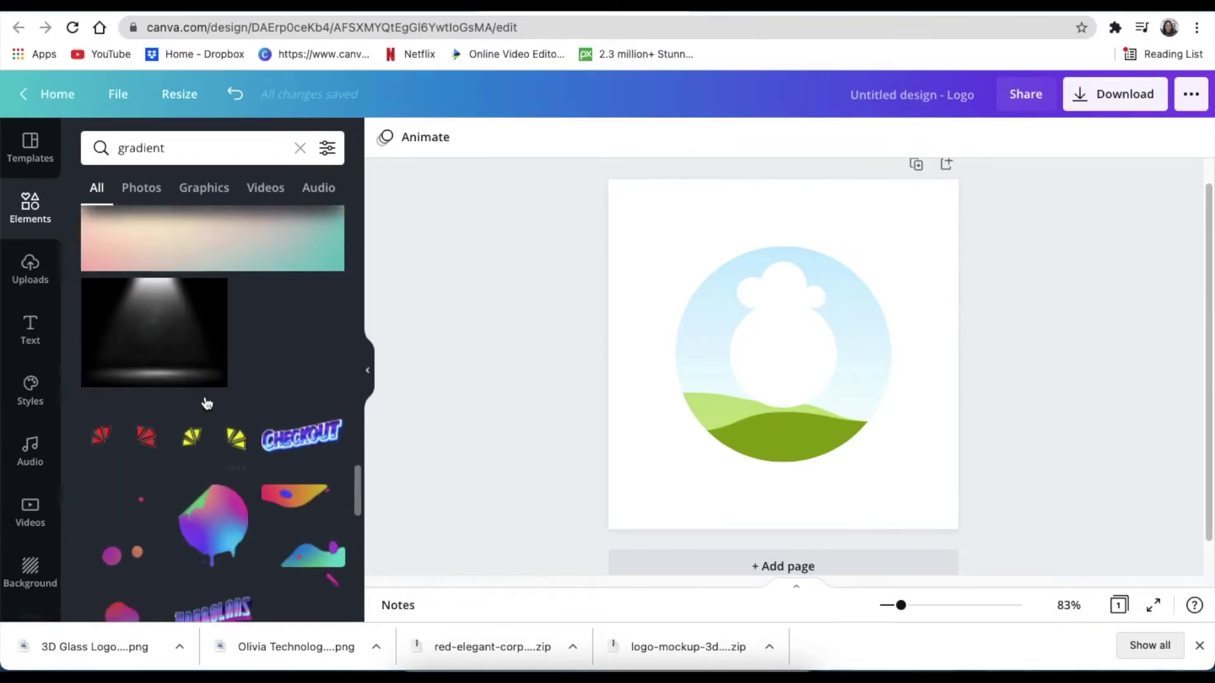
scroll(206, 404, "down", 10)
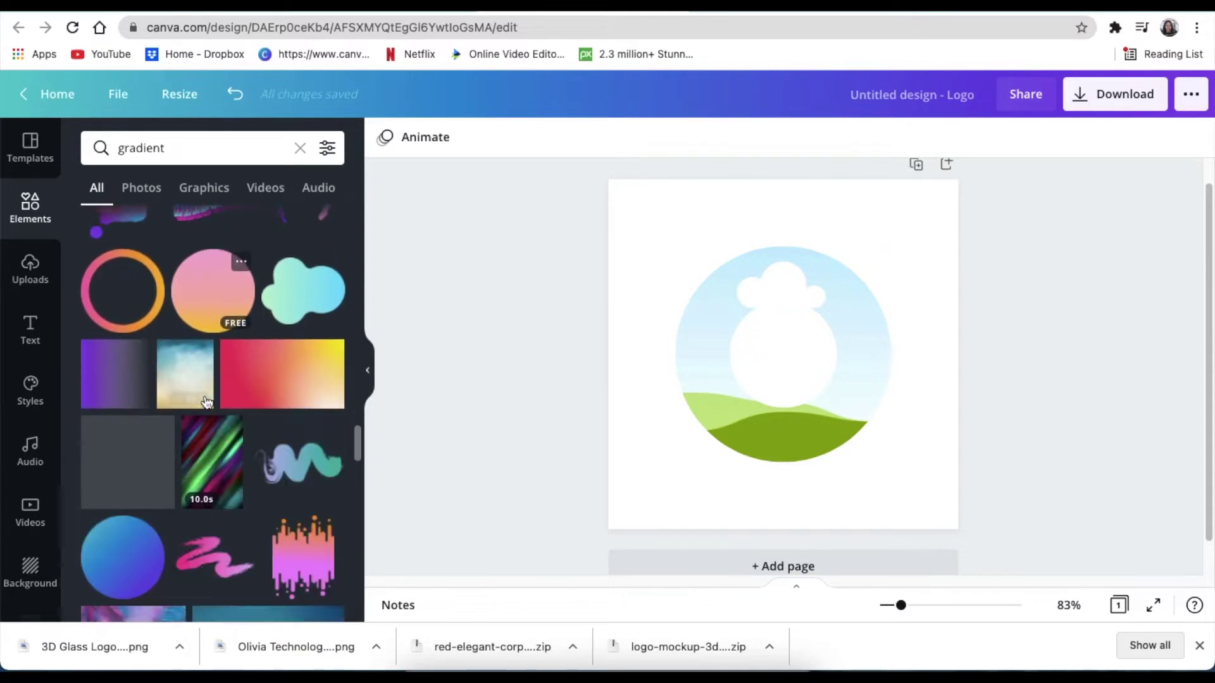
scroll(206, 404, "down", 5)
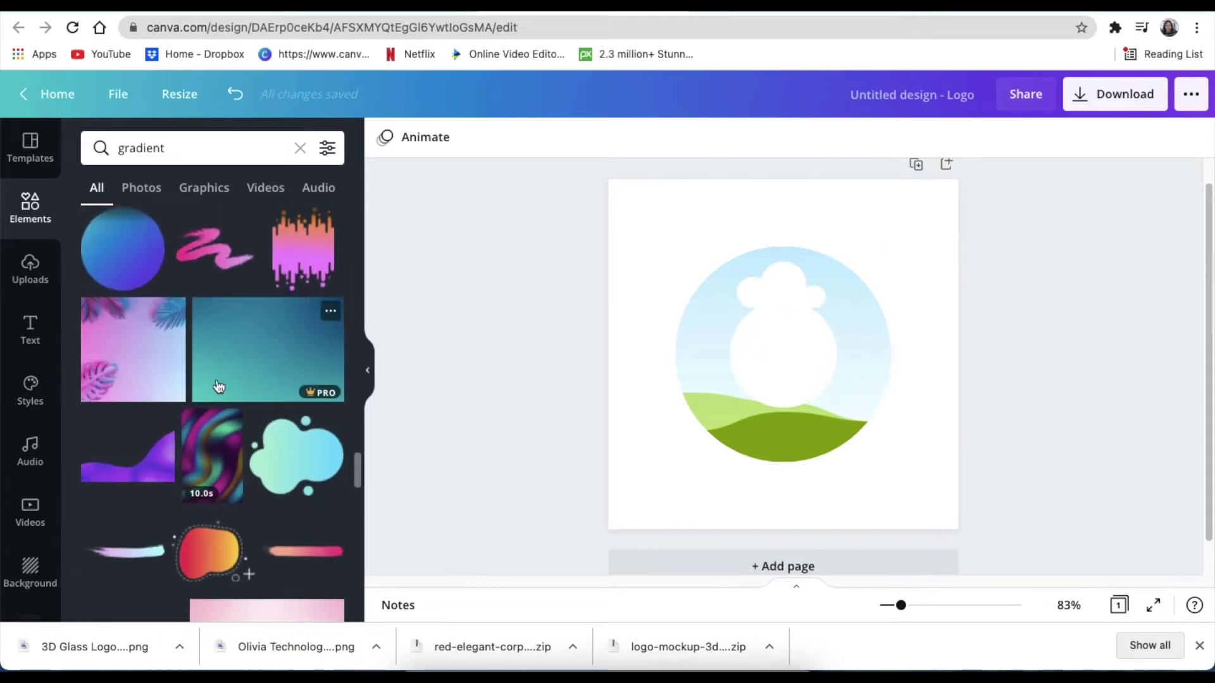
scroll(219, 389, "down", 10)
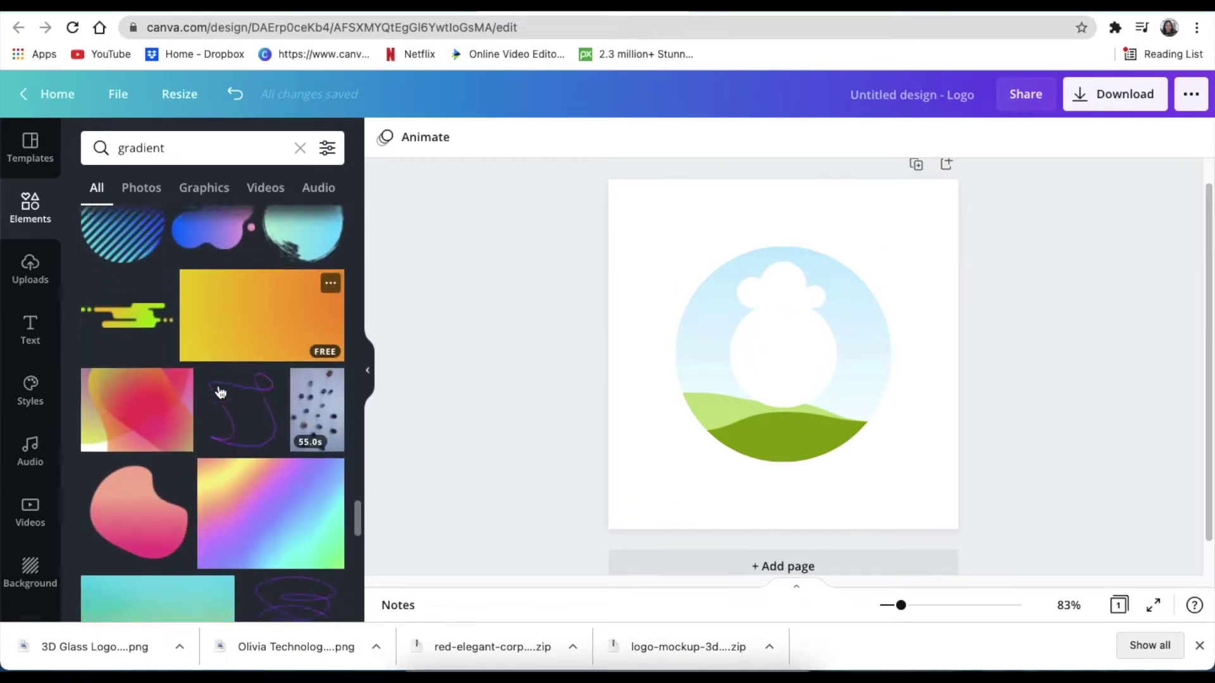
scroll(220, 392, "down", 2)
Drop a gradient into the ring frame, then detach and delete that image
left_click_drag(149, 345, 699, 324)
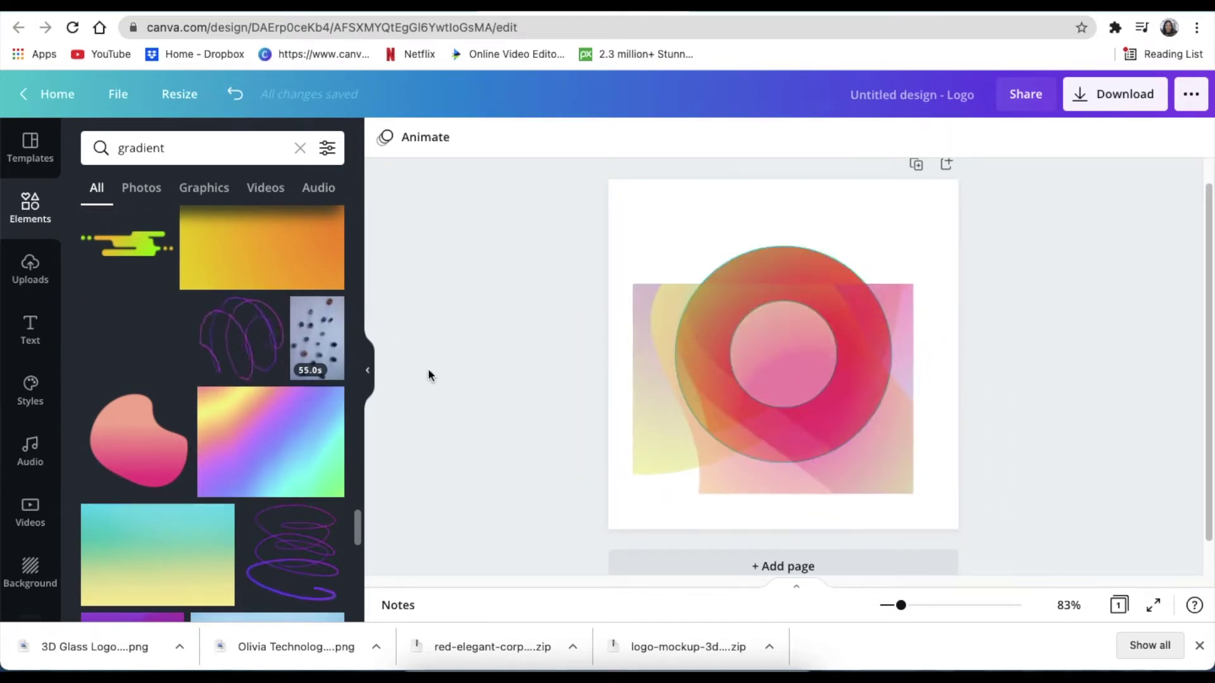
right_click(730, 435)
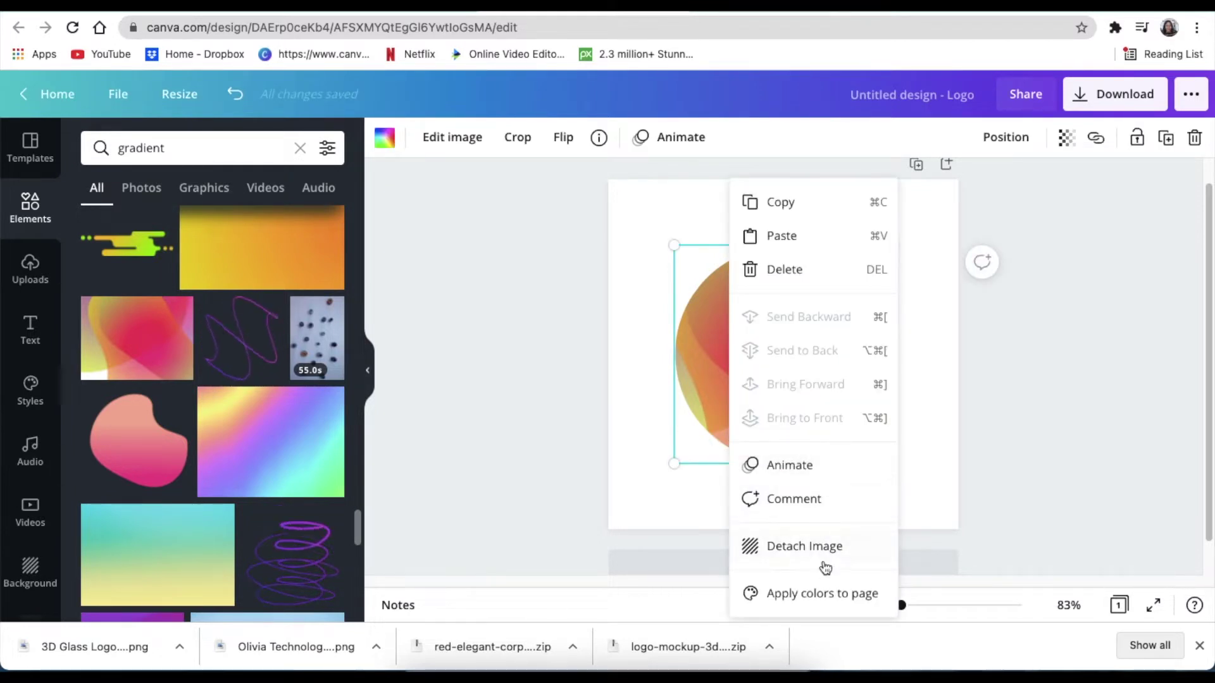
left_click(761, 534)
key("Delete")
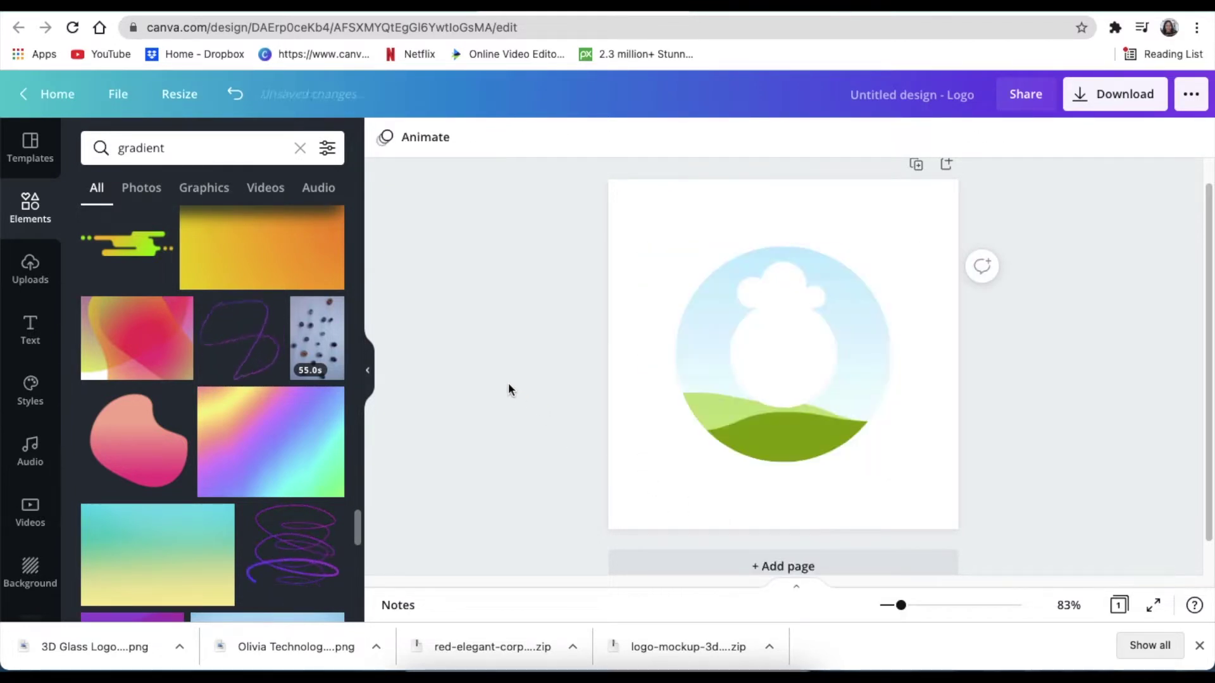
Fill the ring frame with a recently used red-orange wave gradient
scroll(188, 432, "down", 10)
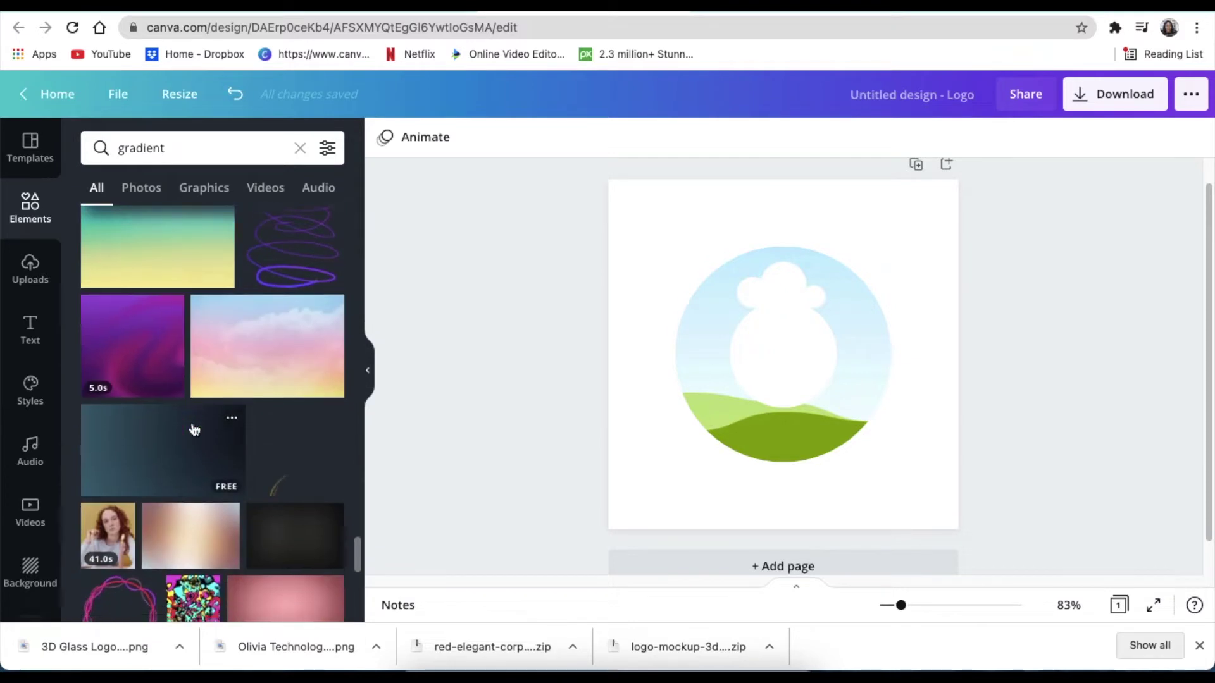
scroll(195, 429, "down", 10)
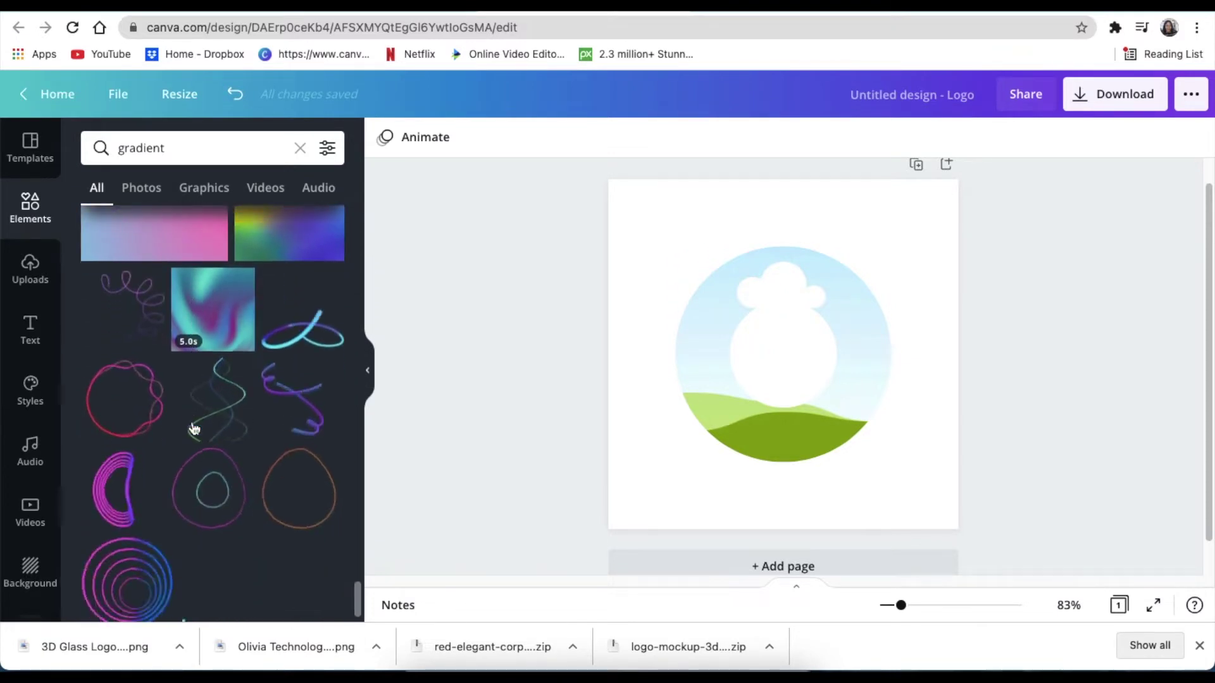
scroll(194, 429, "down", 2)
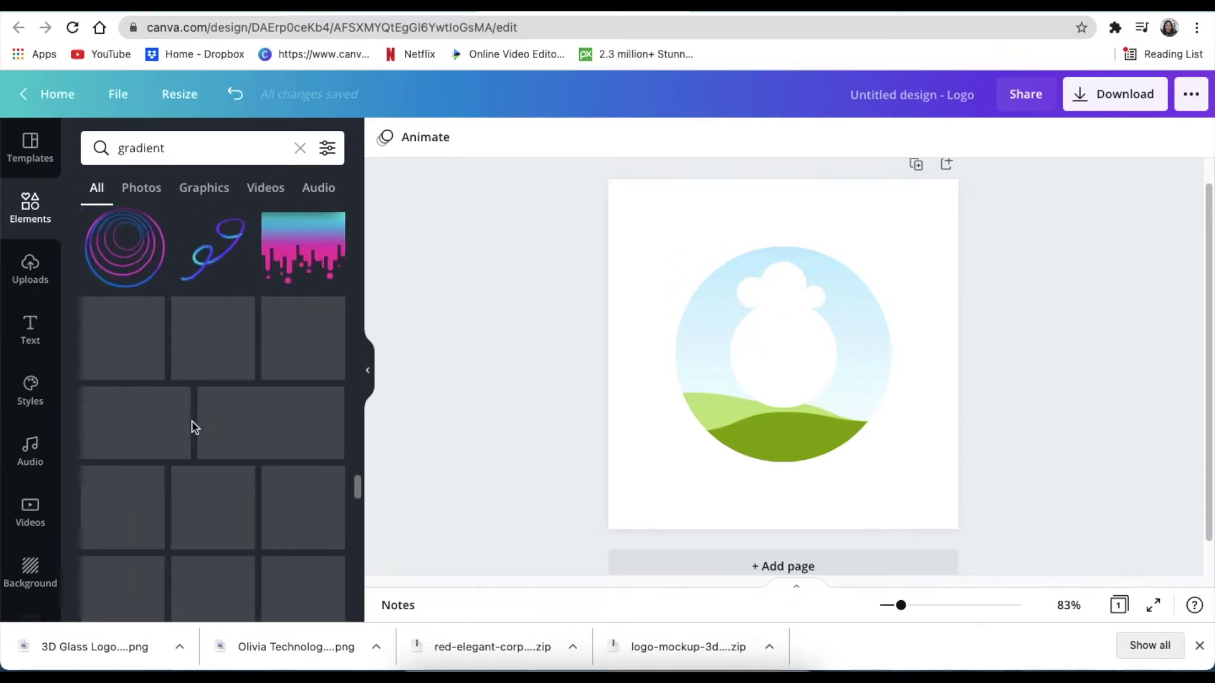
scroll(195, 428, "down", 6)
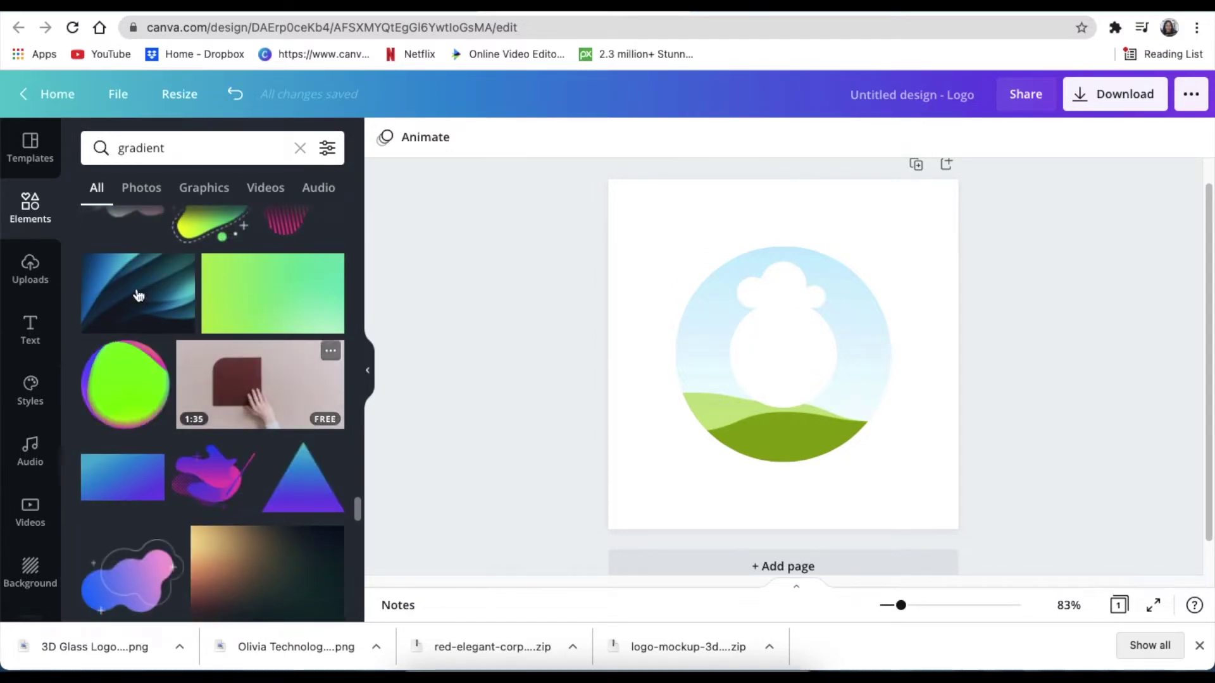
scroll(207, 420, "down", 3)
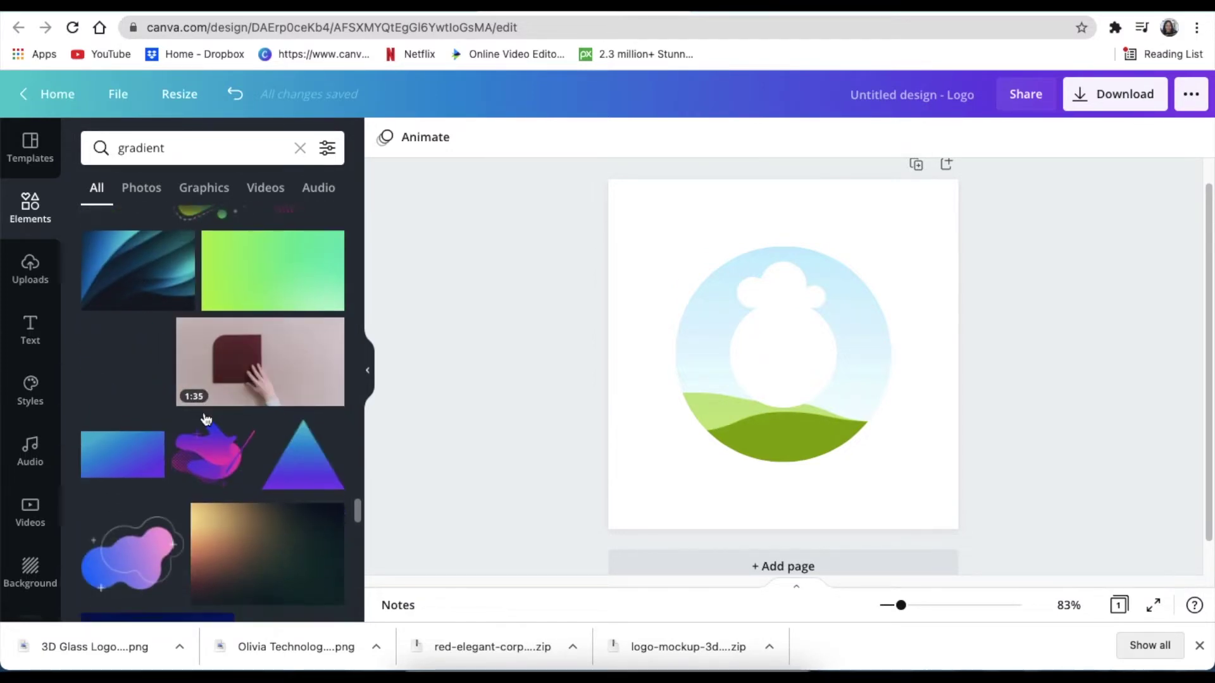
scroll(206, 419, "down", 8)
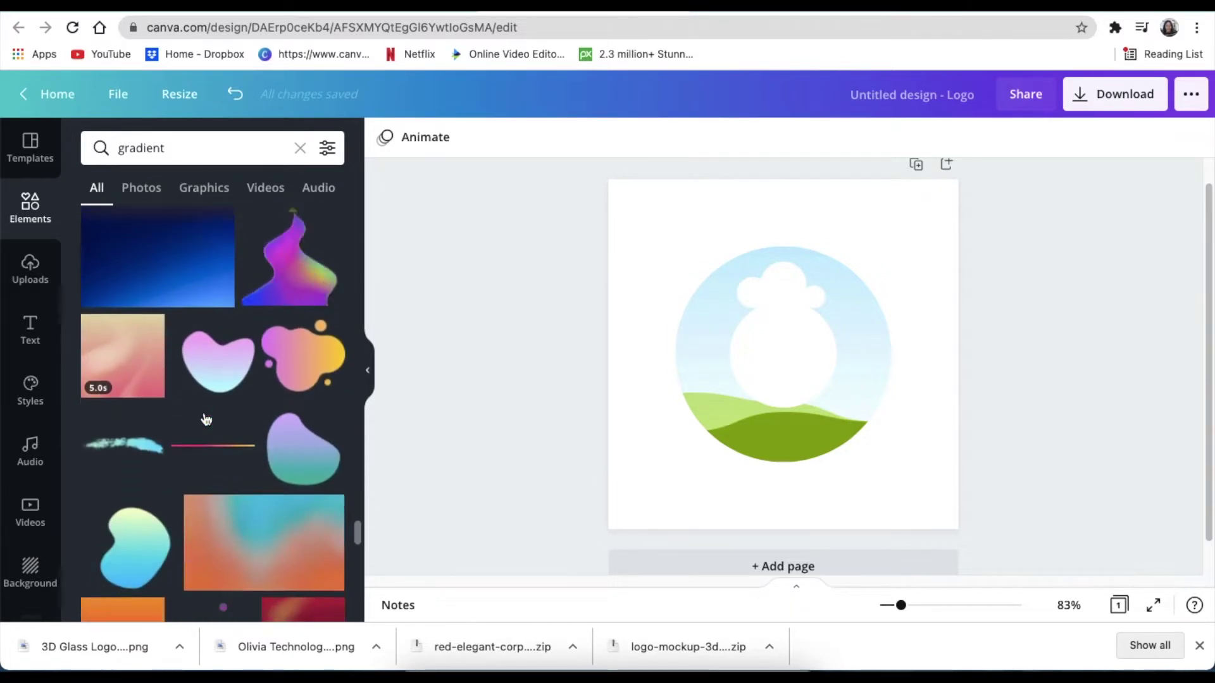
scroll(206, 419, "down", 5)
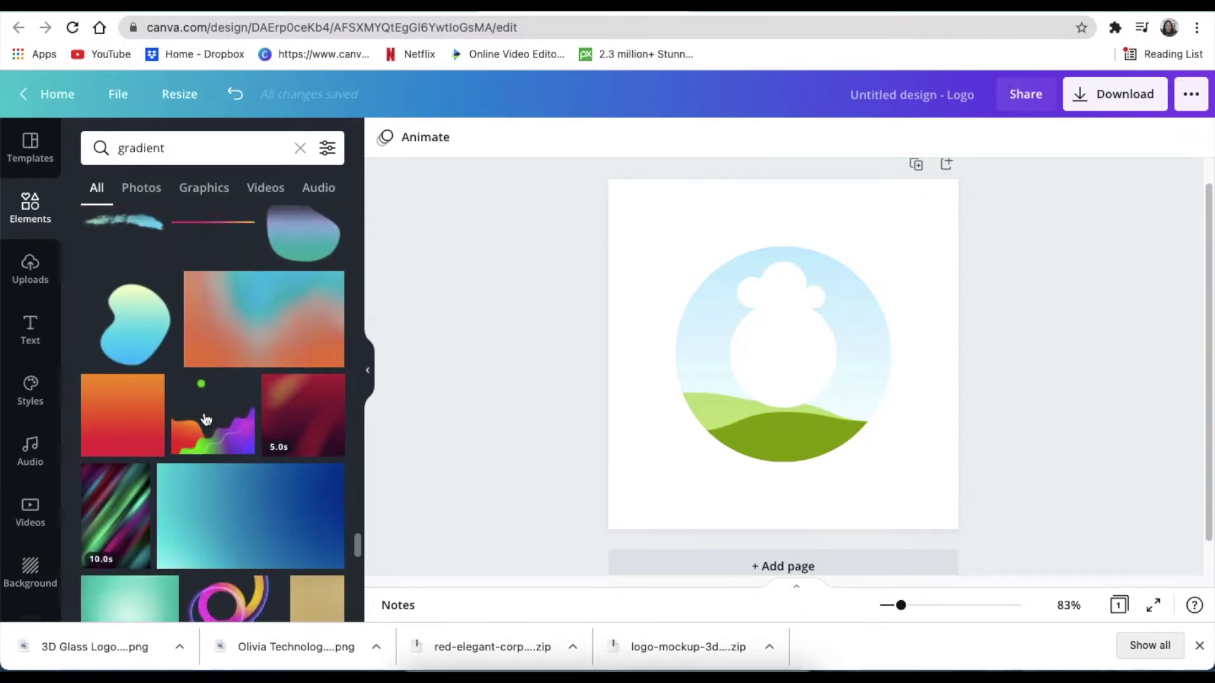
scroll(205, 420, "down", 7)
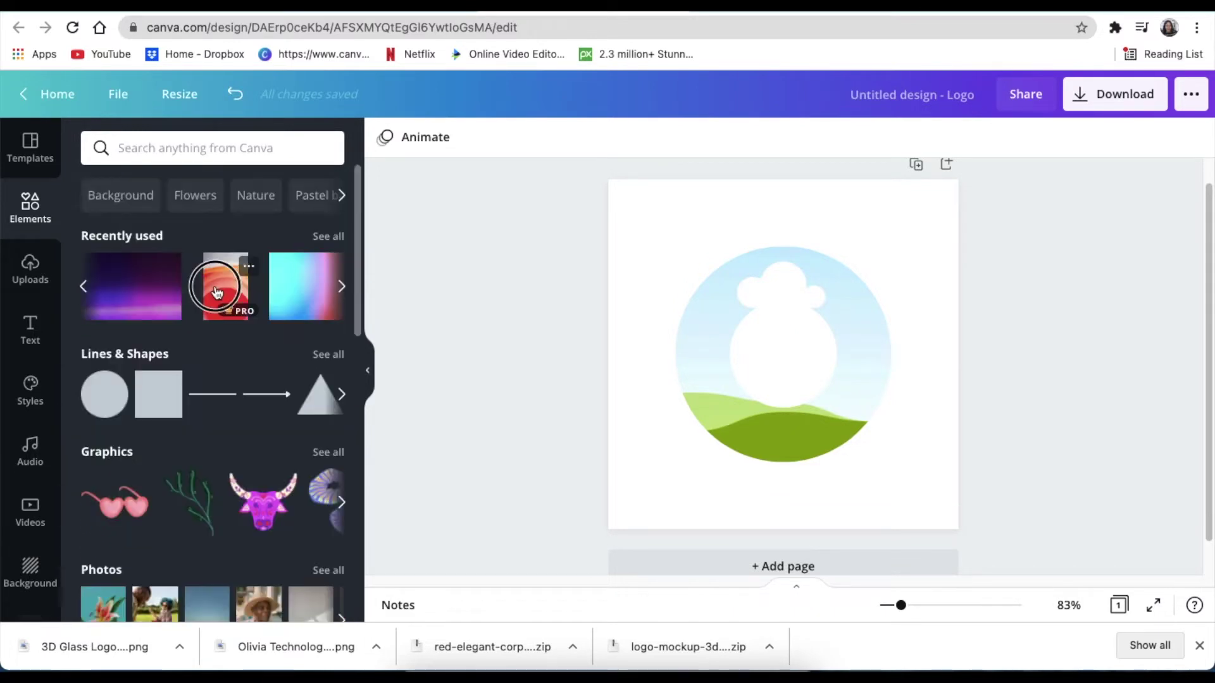
left_click_drag(216, 287, 719, 307)
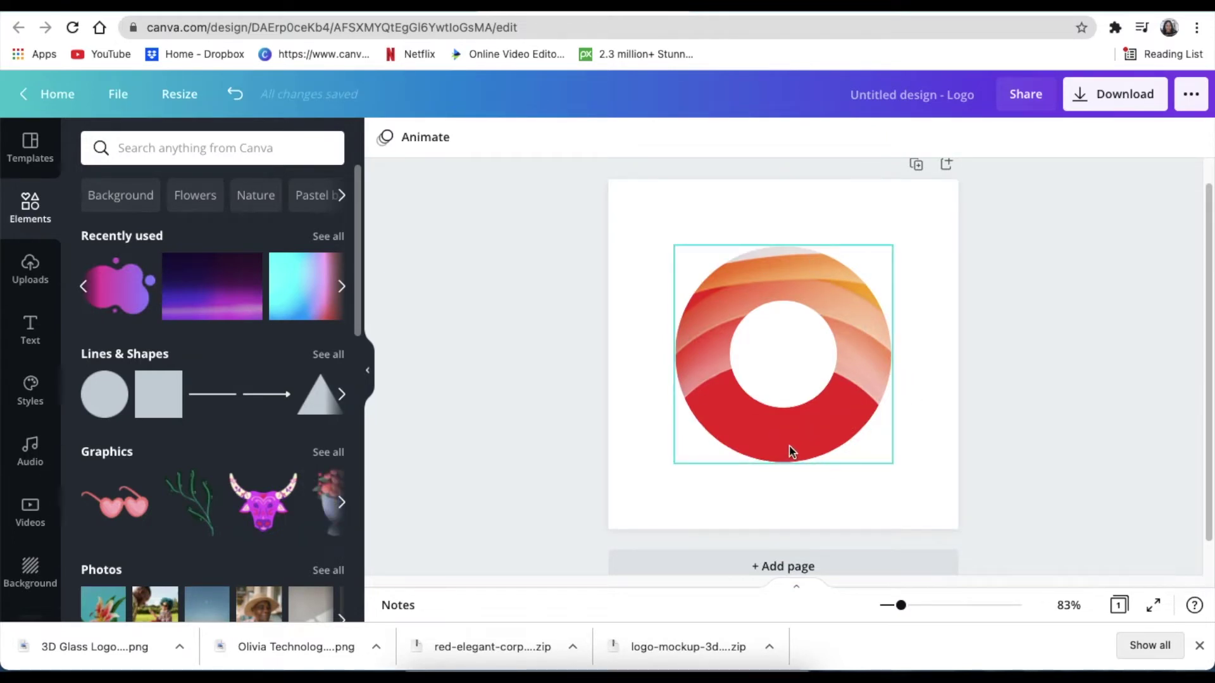
Crop the ring image to shift its gradient upward, then nudge the logo slightly up
left_click(741, 303)
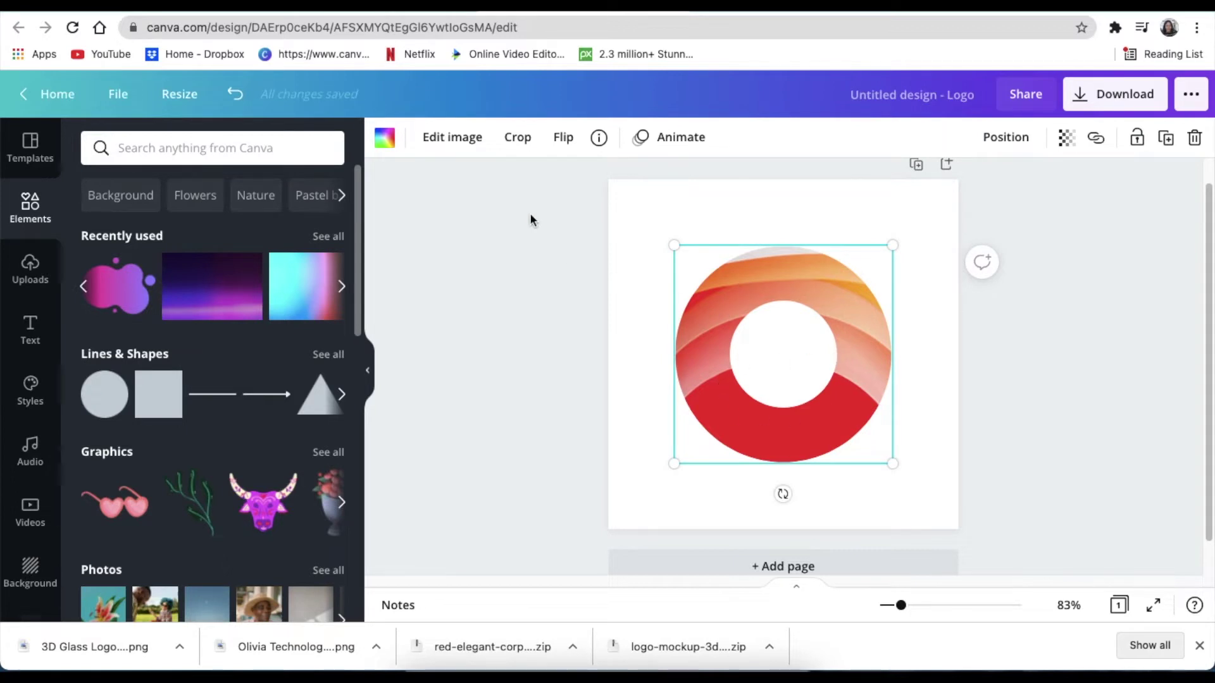
left_click(513, 141)
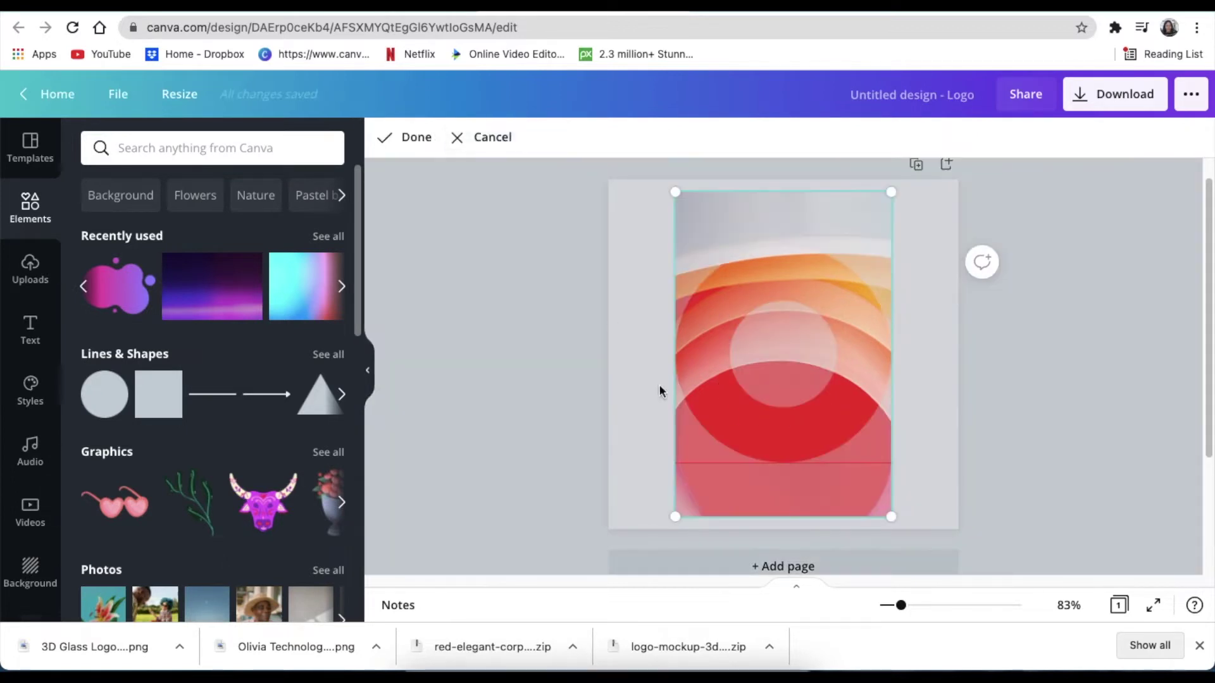
left_click_drag(719, 385, 718, 357)
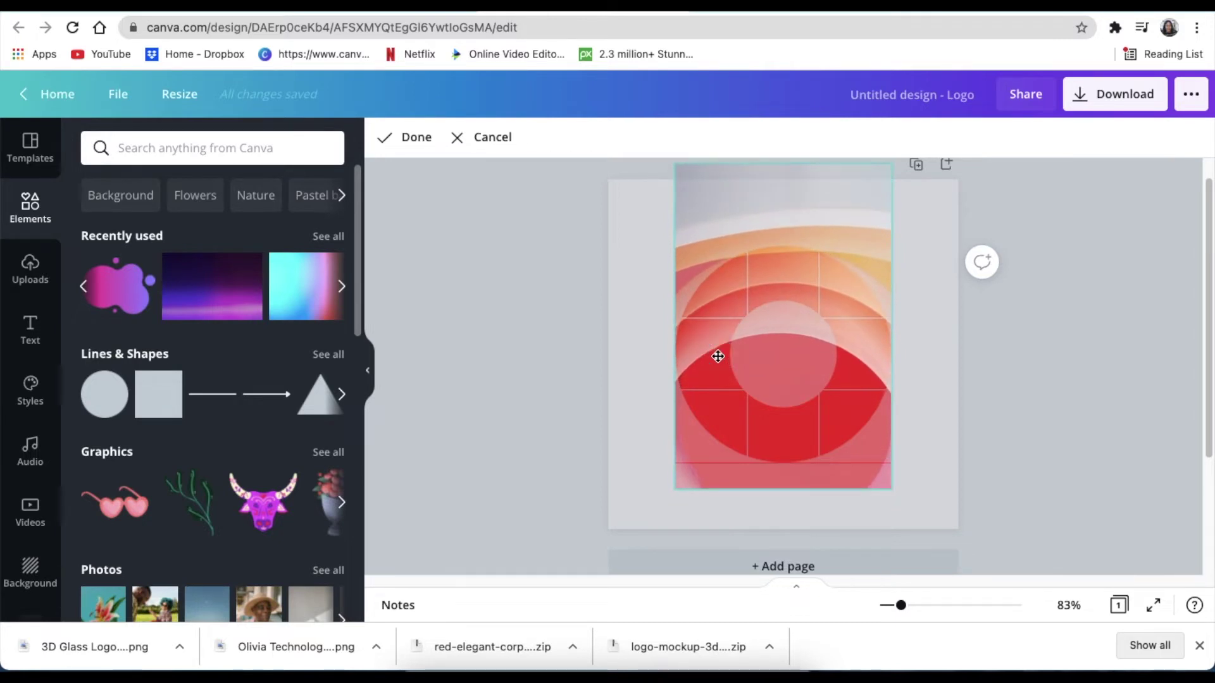
left_click(409, 141)
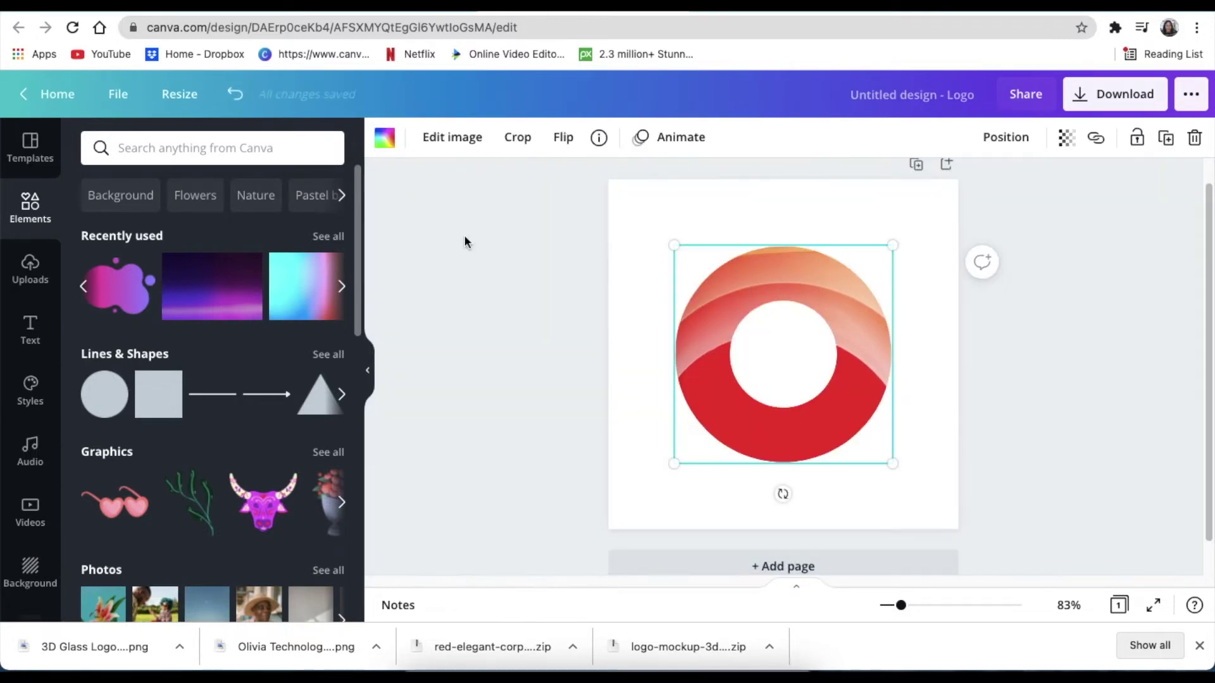
left_click_drag(737, 415, 739, 399)
left_click(533, 379)
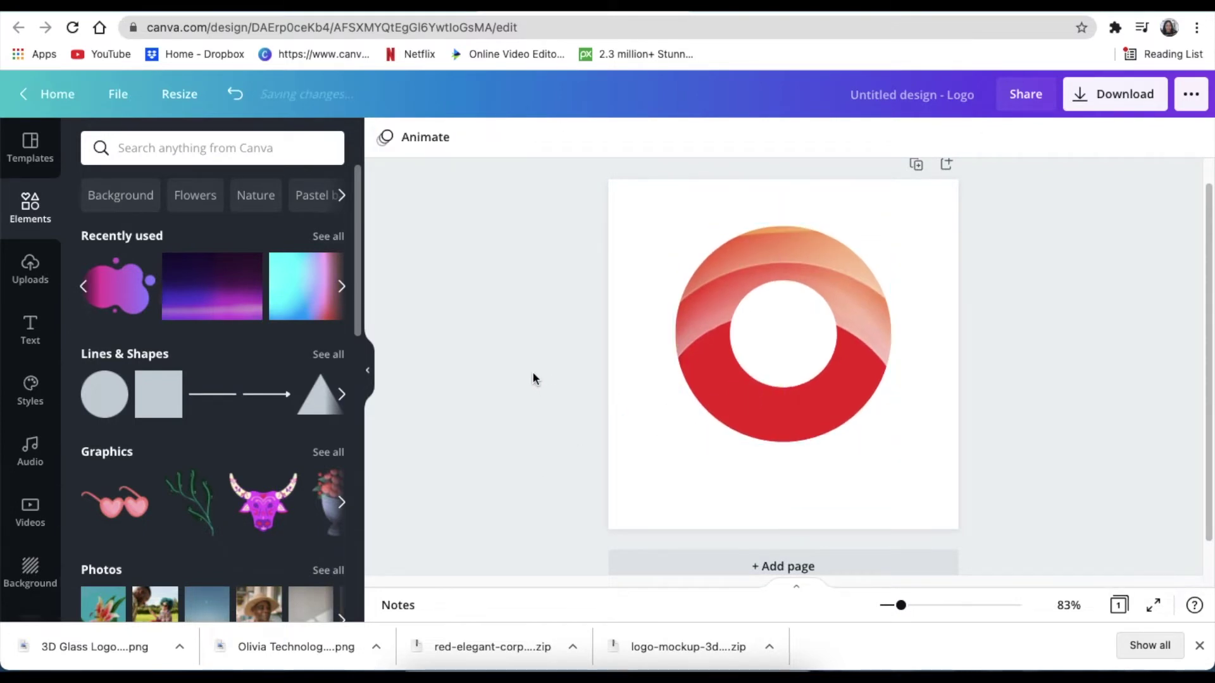
Add a text box below the ring, set it to Genty Sans and enlarge it
key("t")
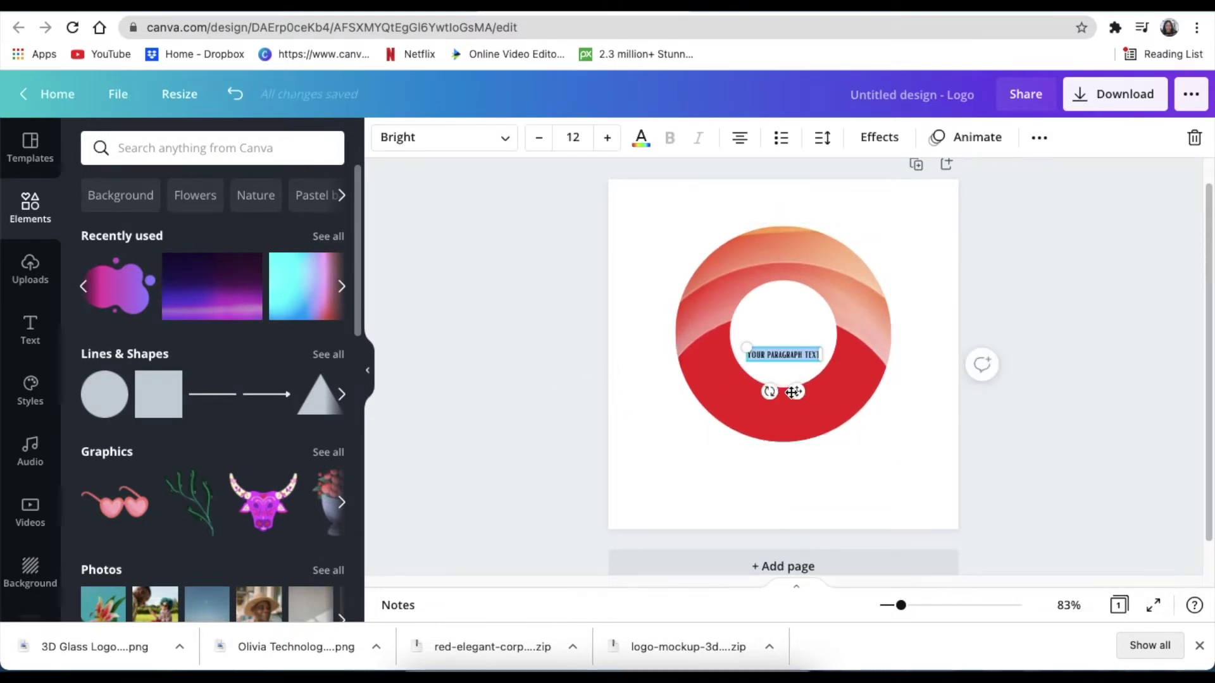
left_click_drag(795, 393, 798, 499)
left_click(509, 138)
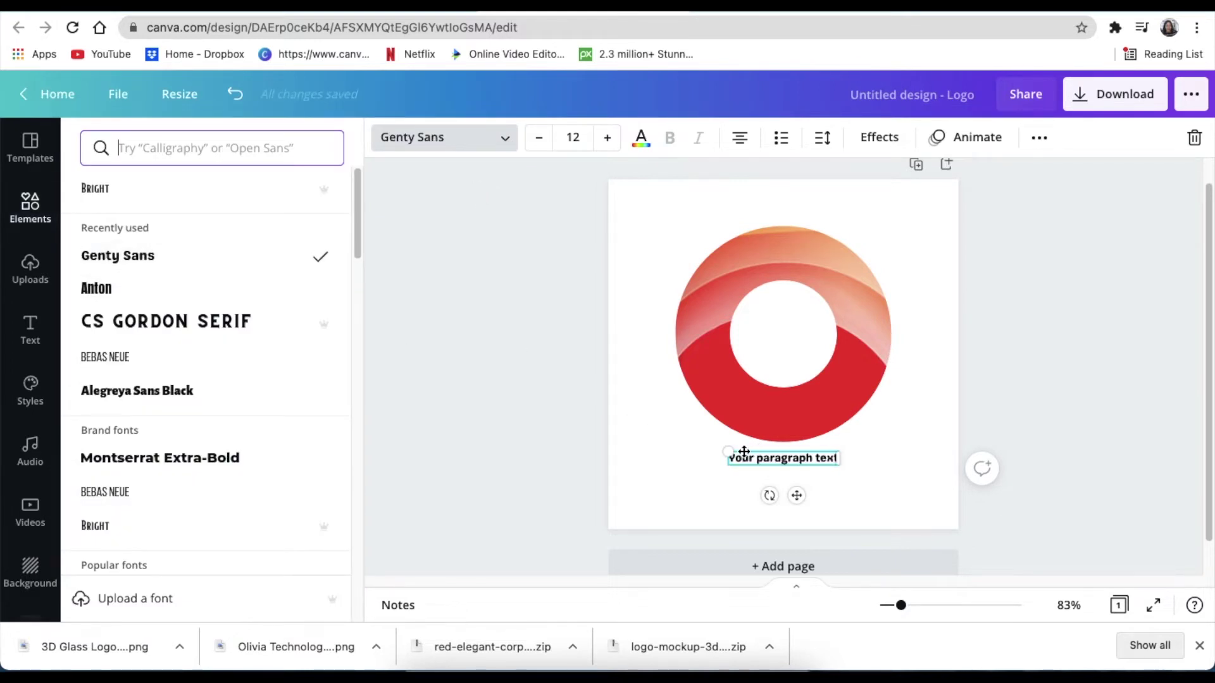
left_click_drag(726, 451, 667, 444)
Replace the placeholder with 'Olivia Technologies' and size it to about 19.6
double_click(686, 457)
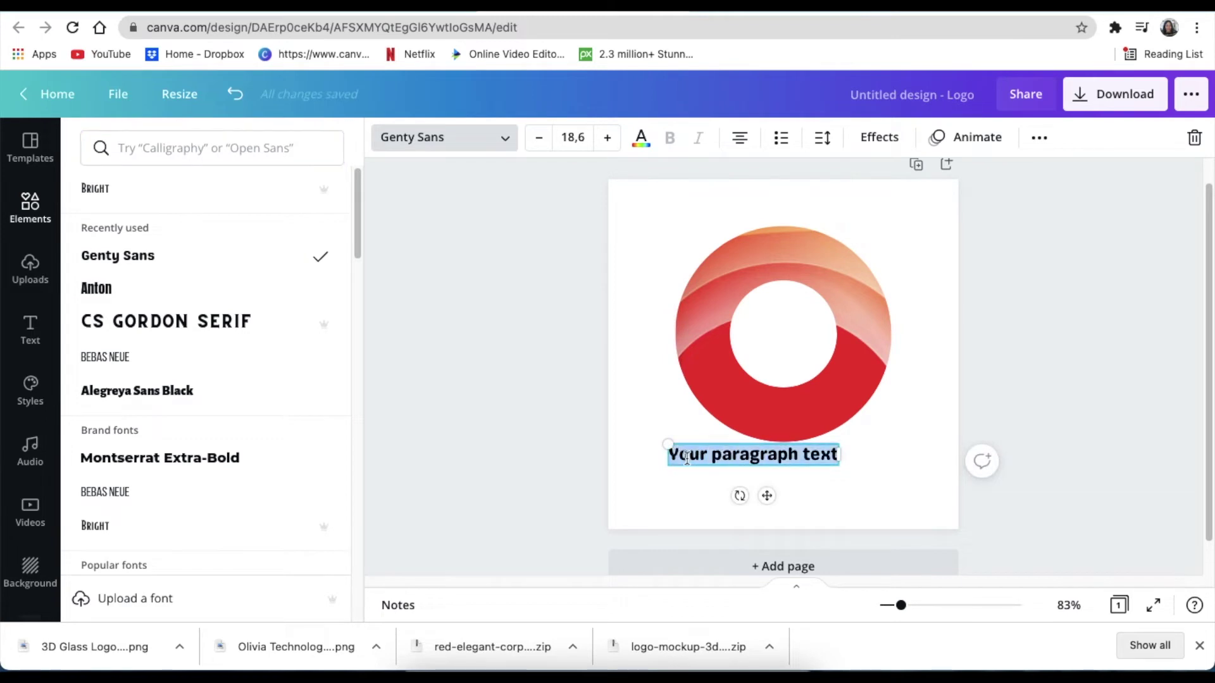
type("Olivia Technologie")
key("BackSpace")
key("BackSpace")
type("echnologies")
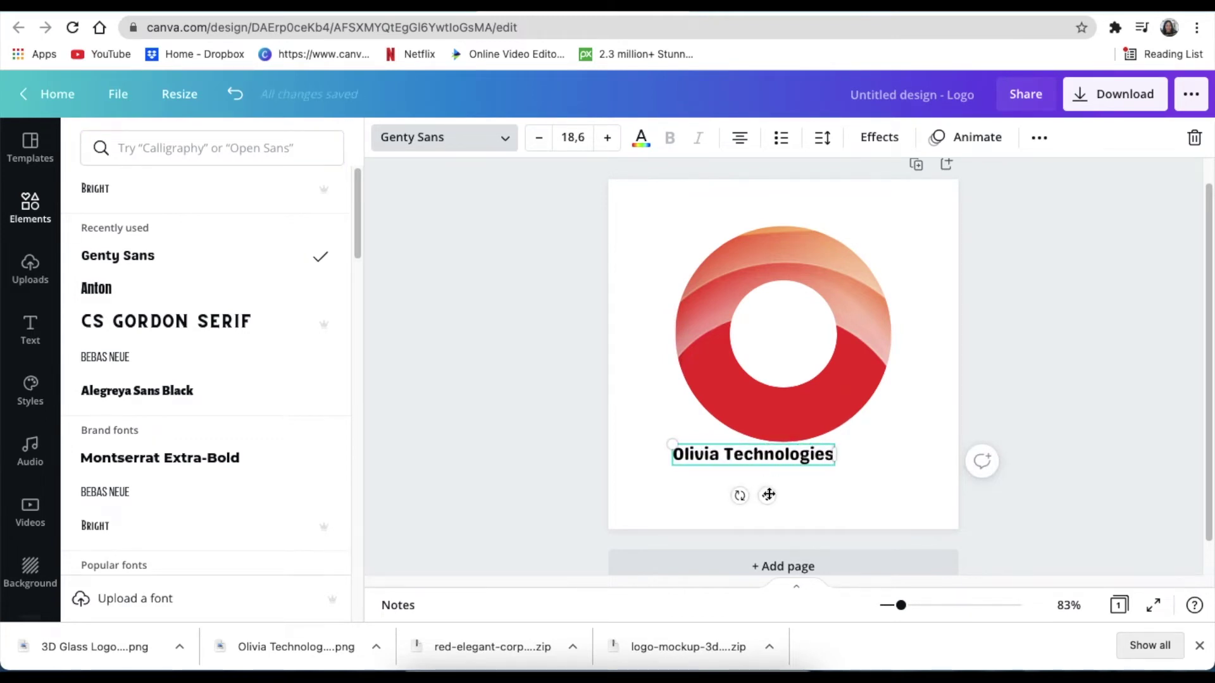
left_click_drag(710, 450, 694, 448)
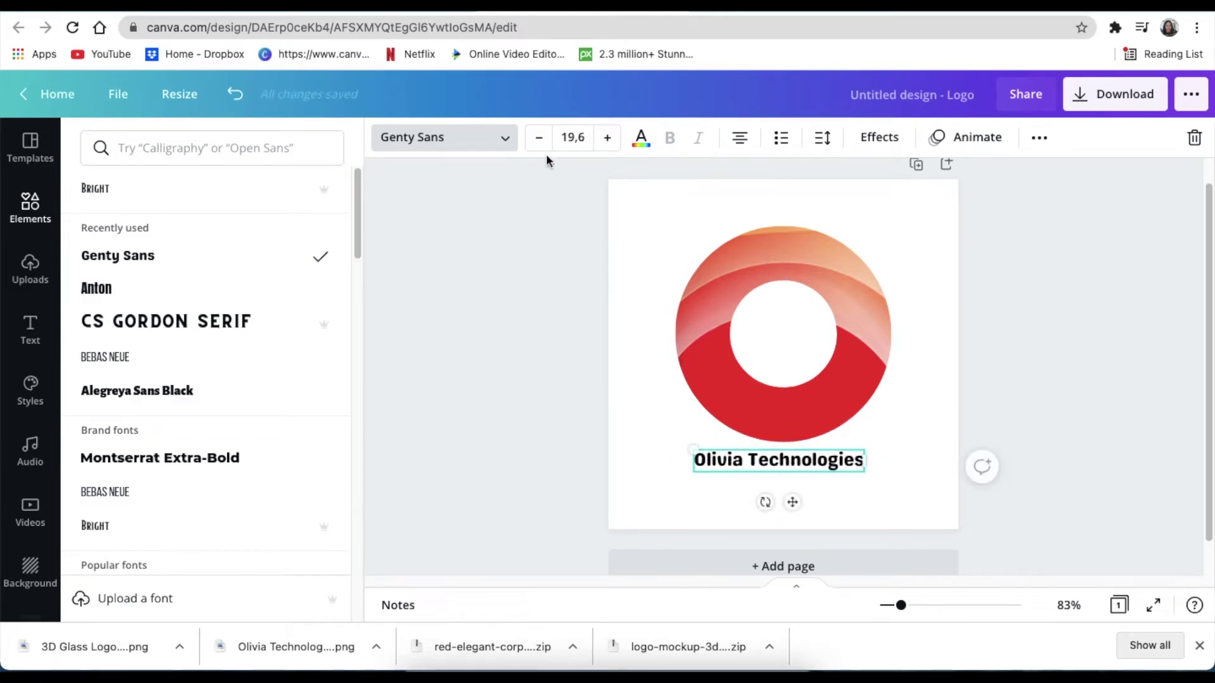
left_click(642, 139)
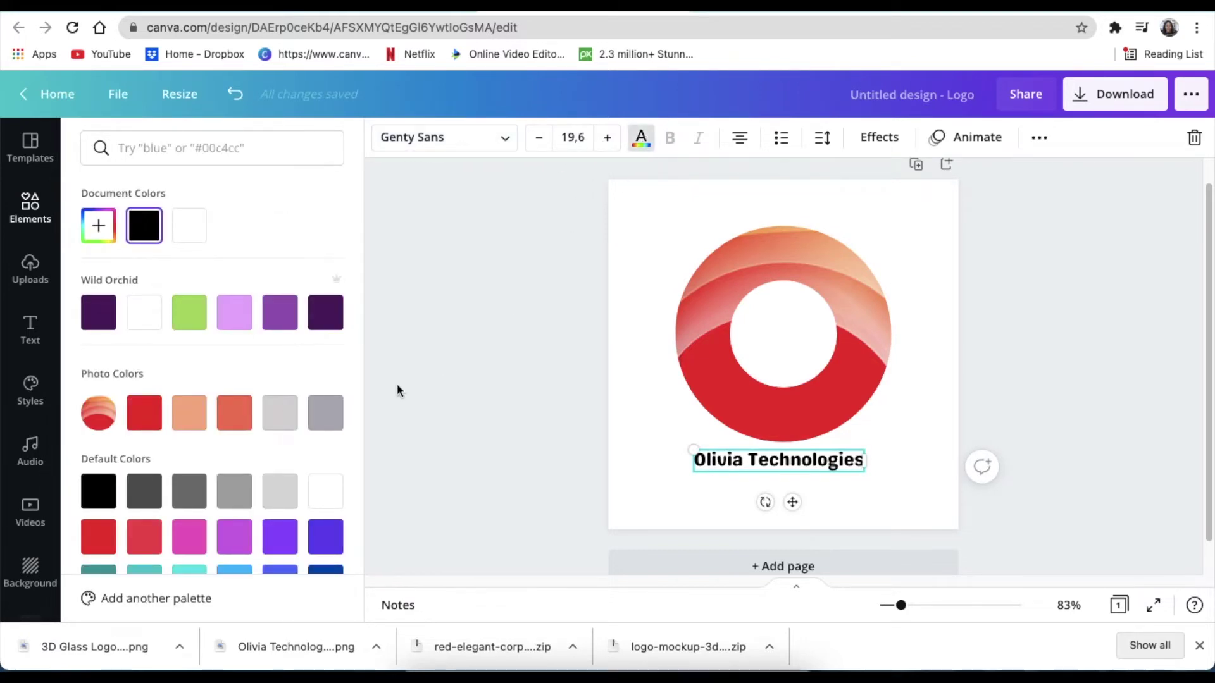
Colour the name coral and curve it along the ring's bottom with Curve at -37
left_click(229, 412)
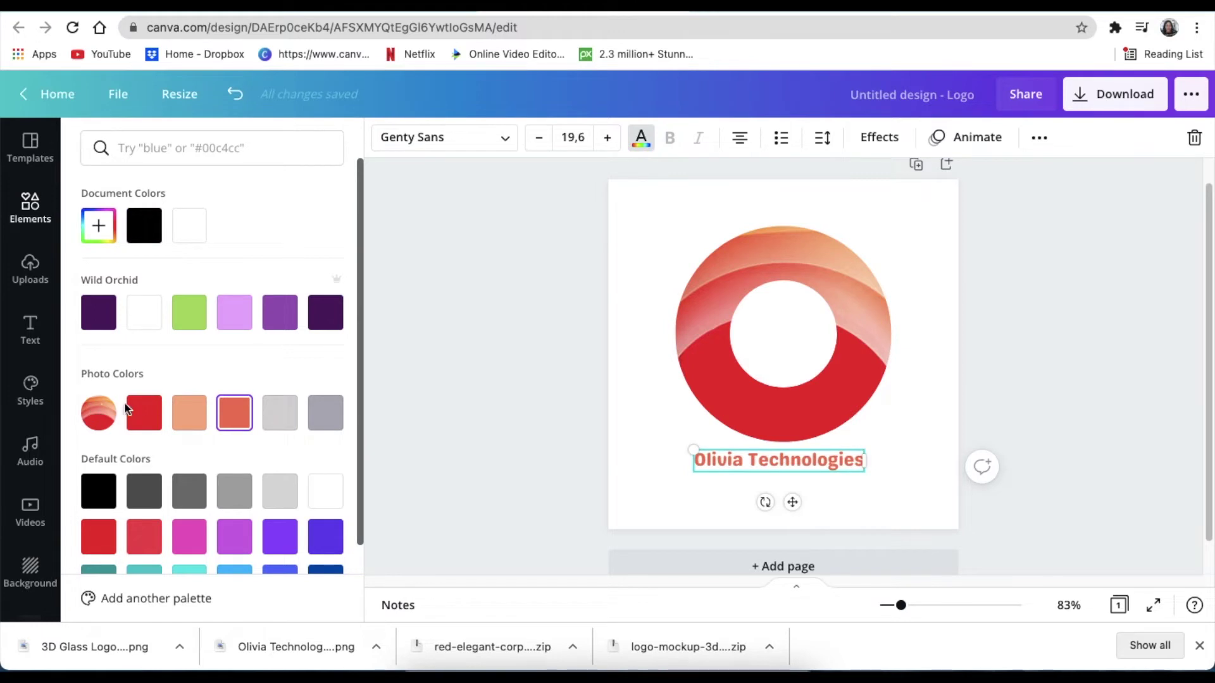
left_click(587, 421)
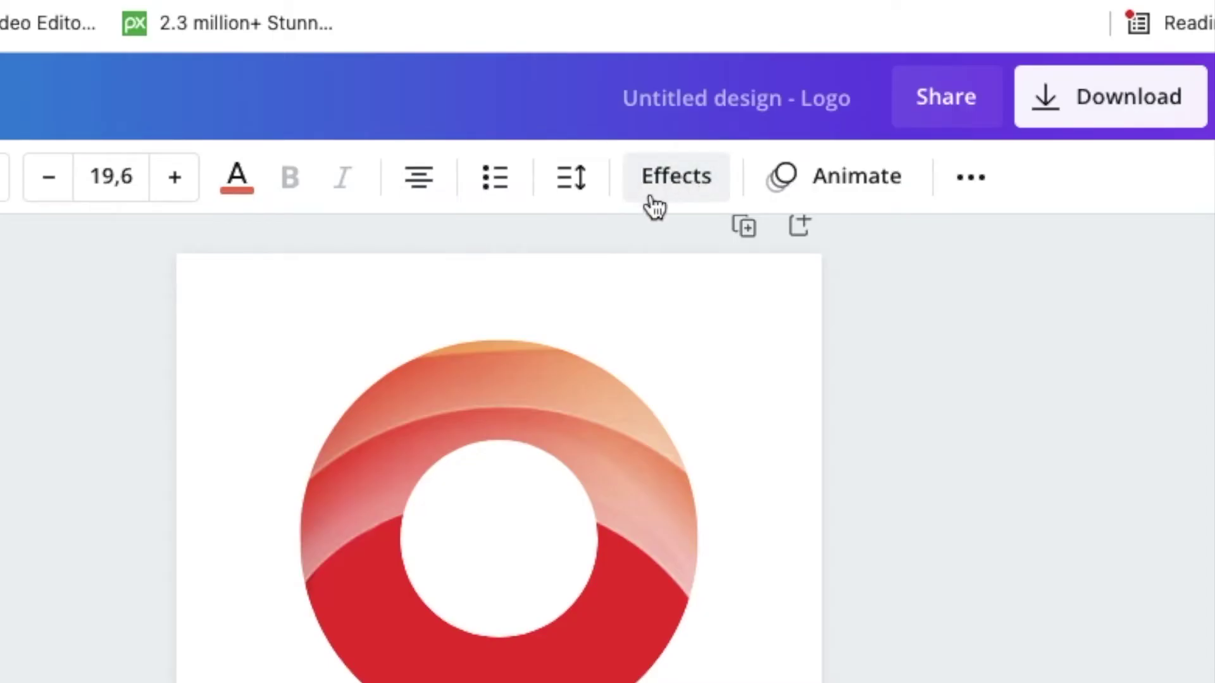
left_click(652, 200)
scroll(0, 623, "down", 1)
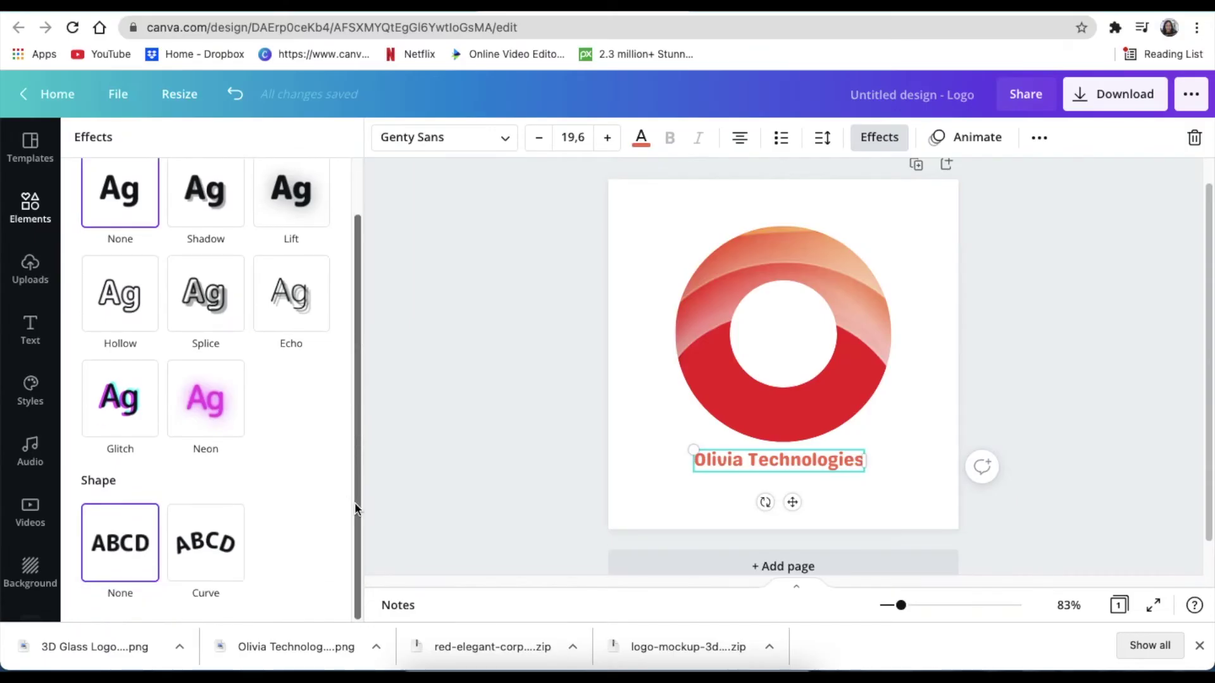
left_click(201, 557)
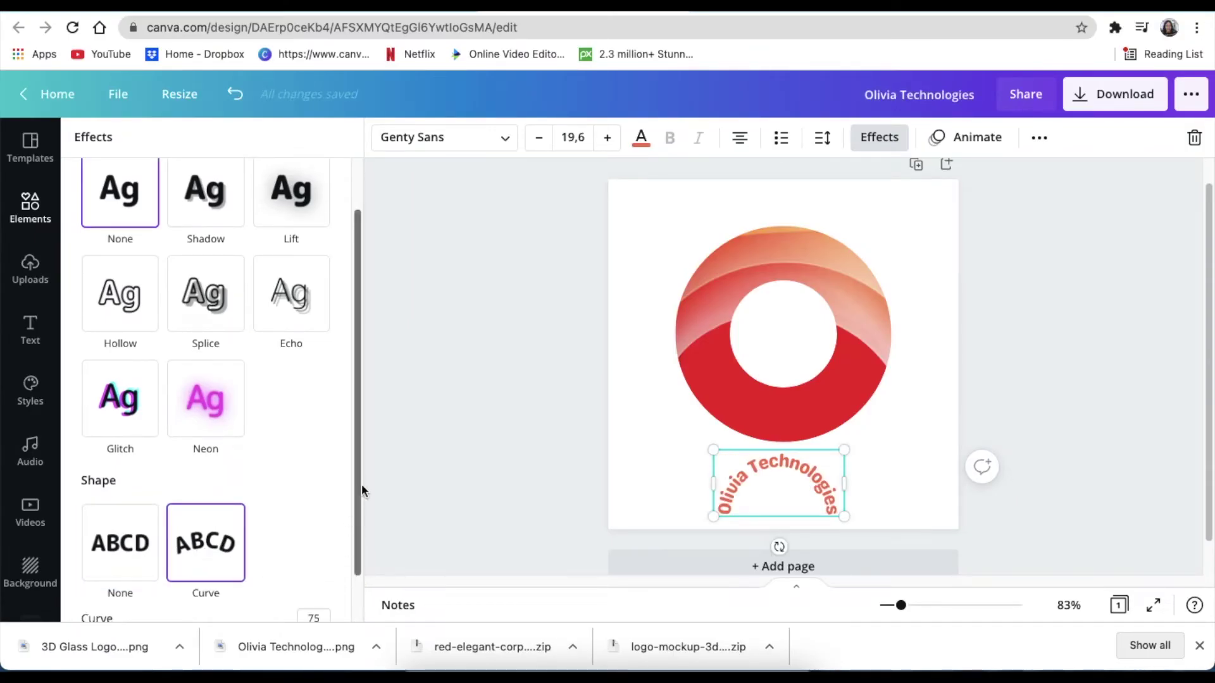
left_click_drag(355, 473, 354, 559)
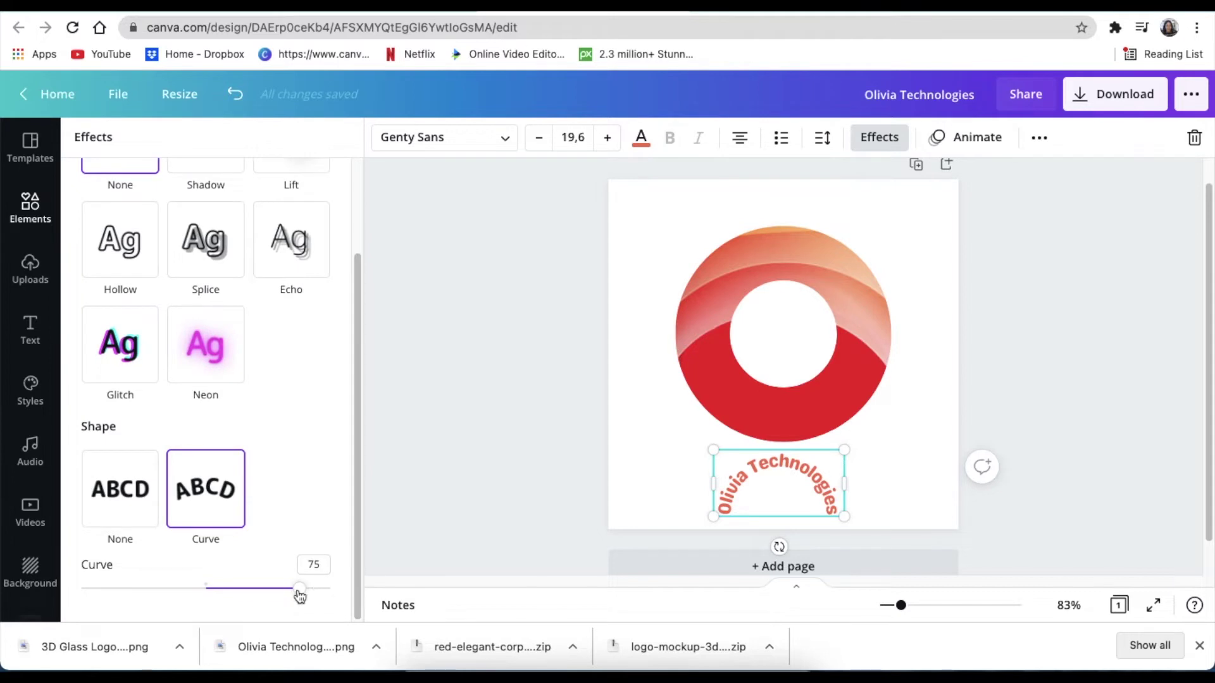
left_click_drag(298, 589, 160, 588)
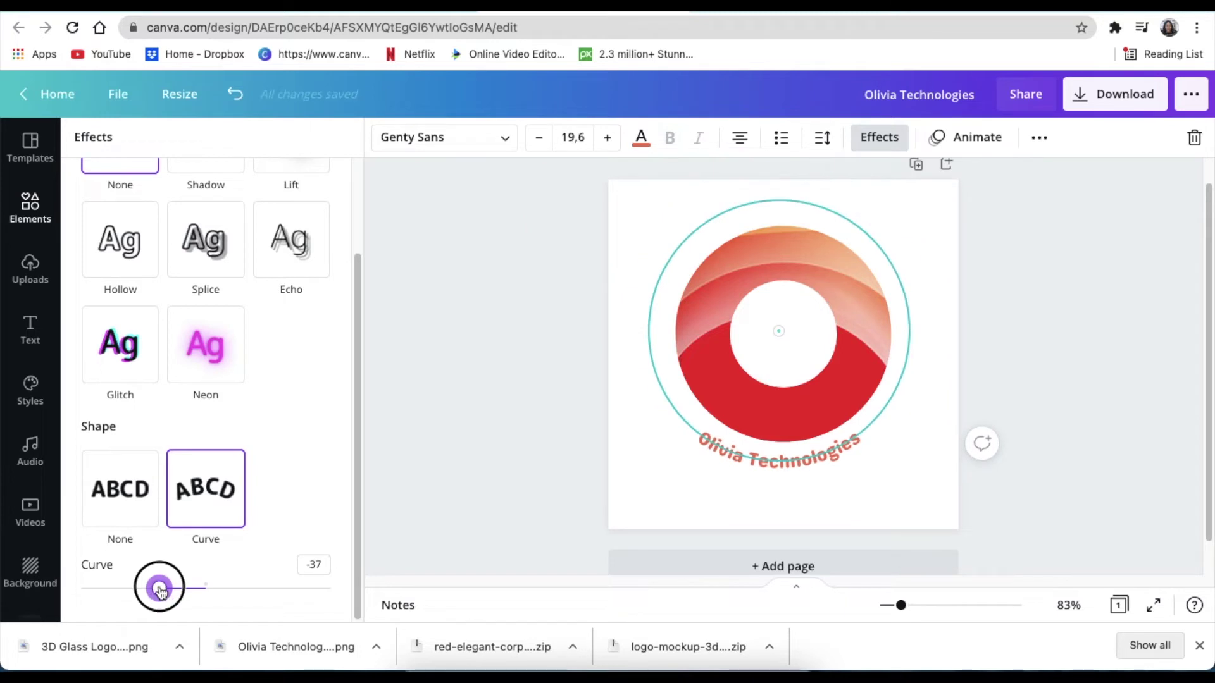
left_click(541, 286)
Make the page background black and bring up the Download options
left_click(650, 258)
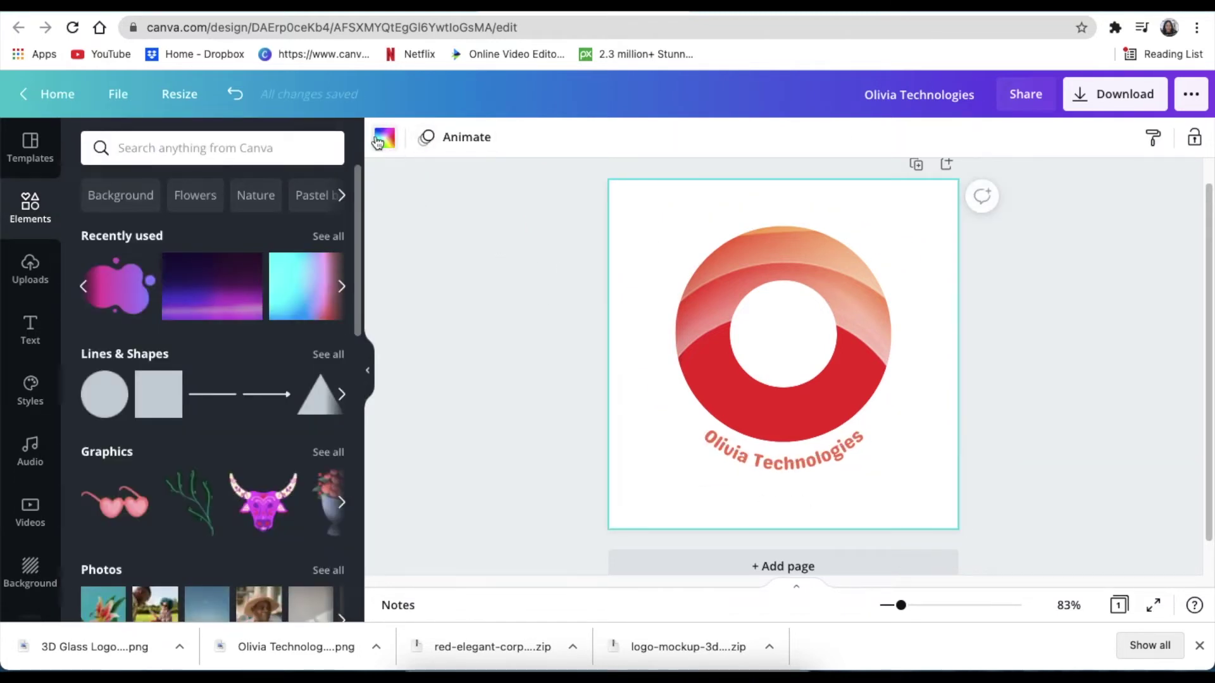
left_click(384, 139)
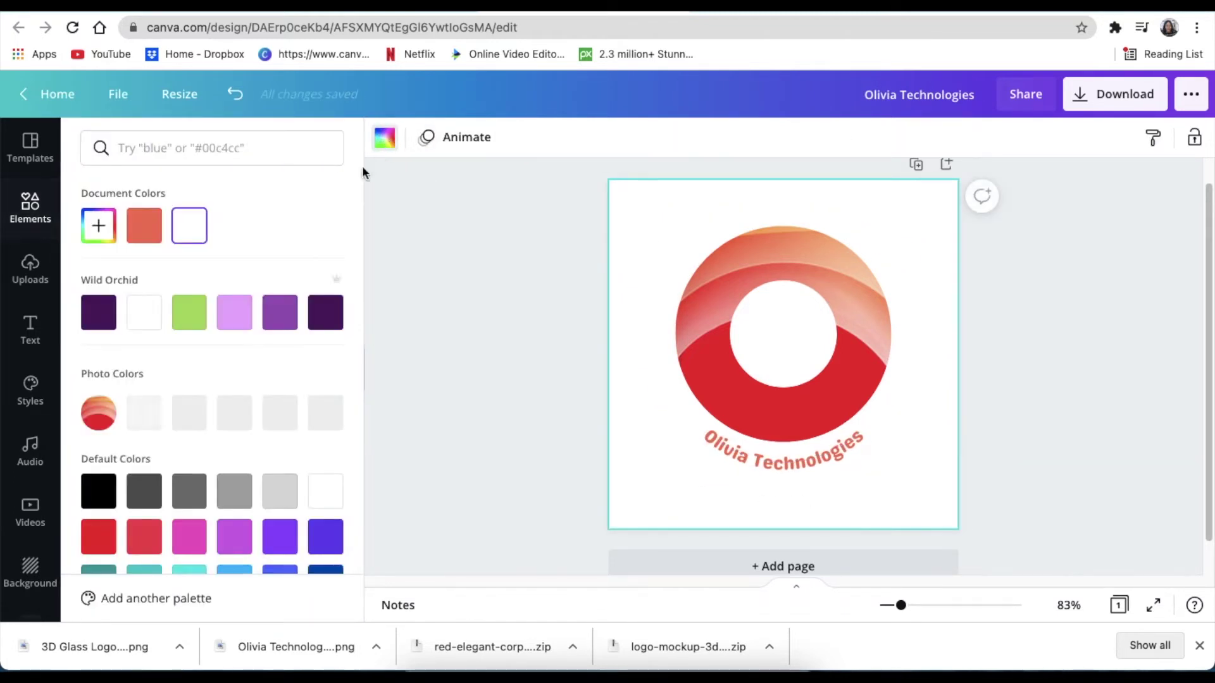
left_click(103, 500)
left_click(496, 296)
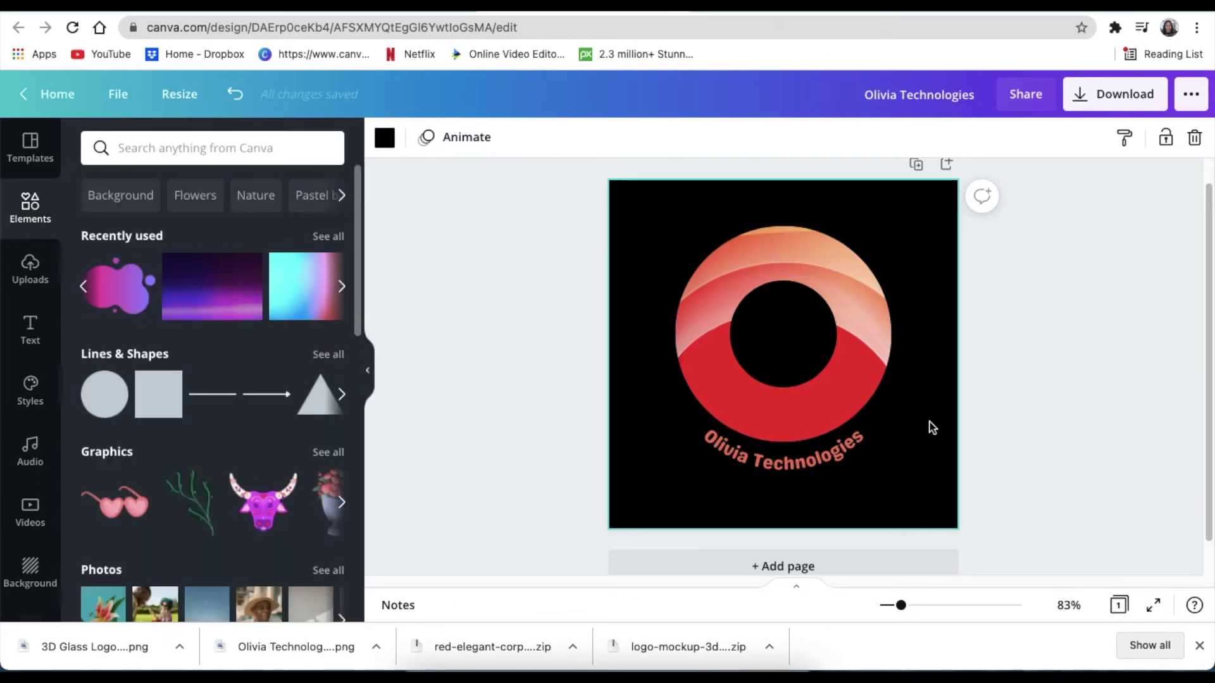
left_click(1102, 96)
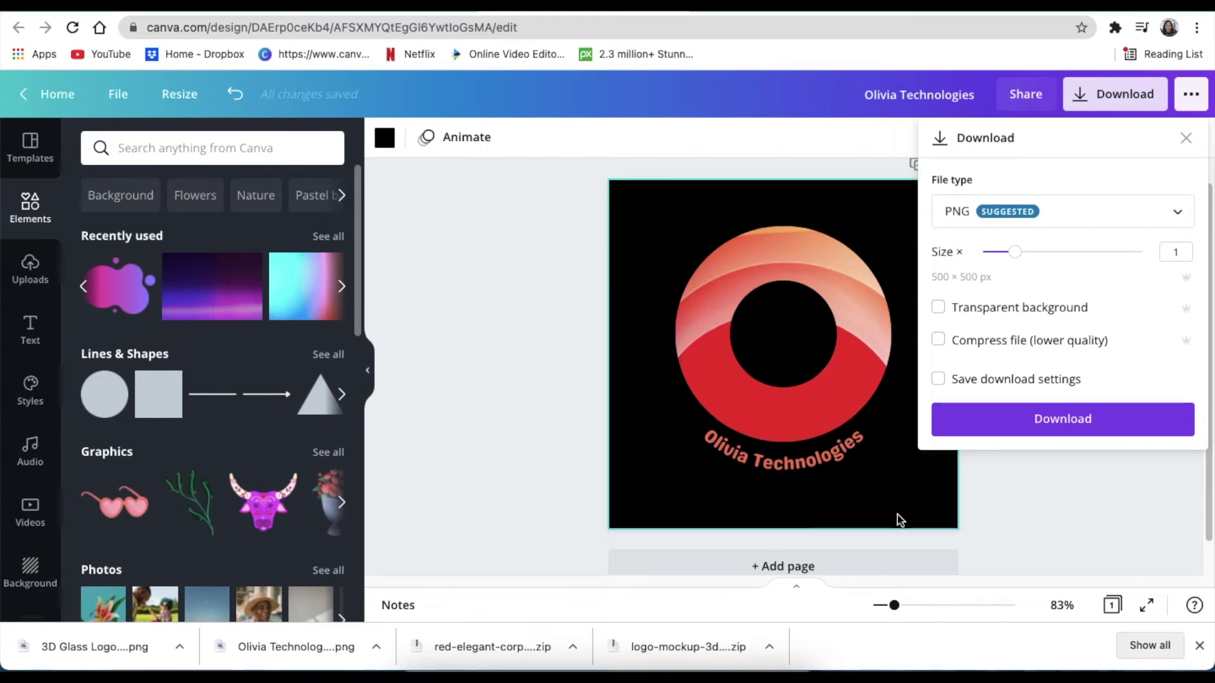
left_click(940, 309)
Download the logo as a PNG and dismiss the 'You saved your design!' confirmation
left_click(1015, 429)
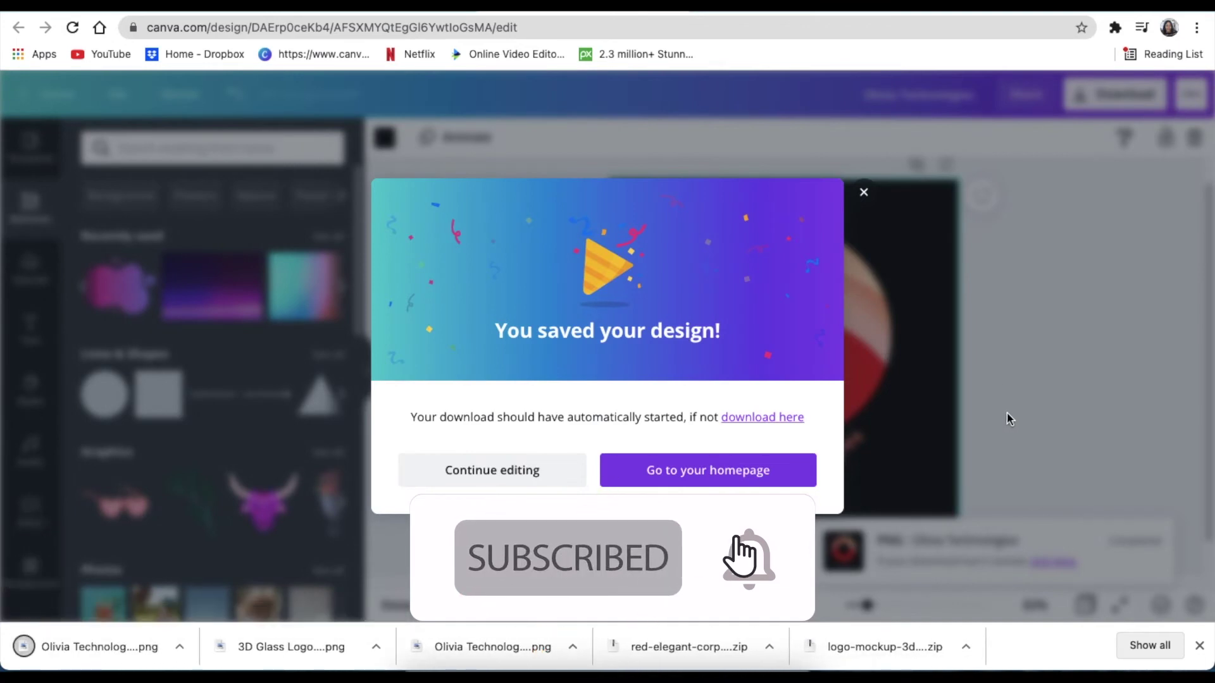
left_click(864, 193)
left_click(1026, 369)
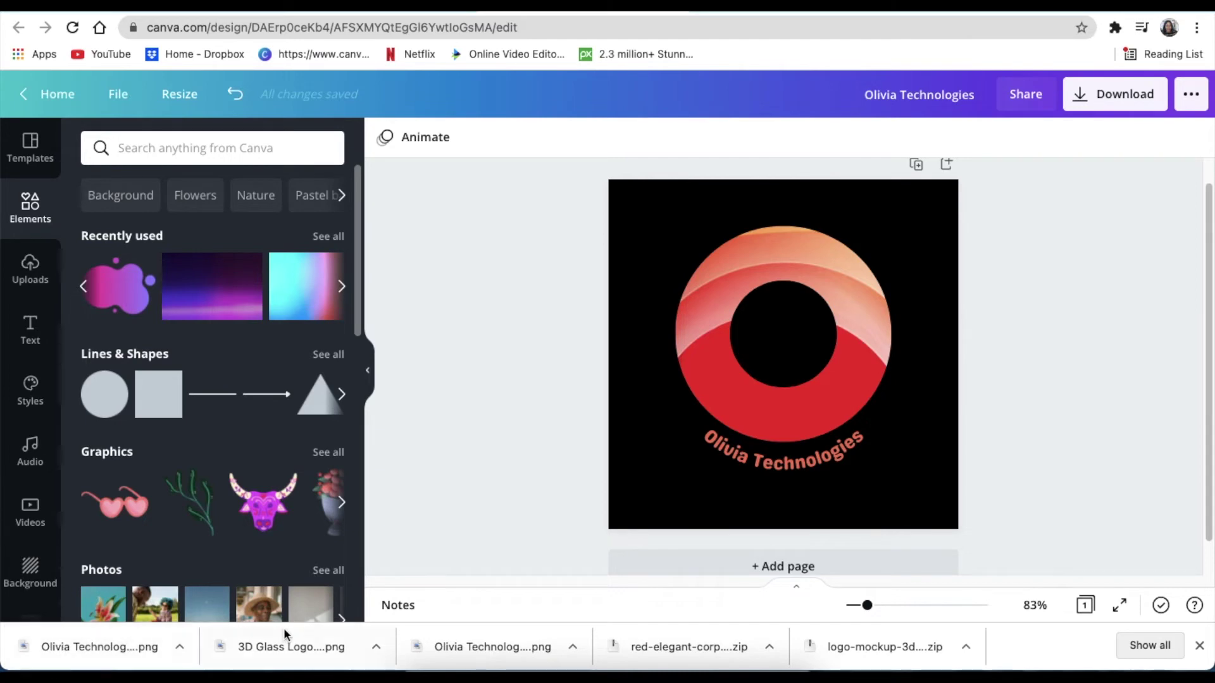
Open 3D Glass Logo Mockup.psd from the Desktop in Photopea and show its layers
left_click(767, 14)
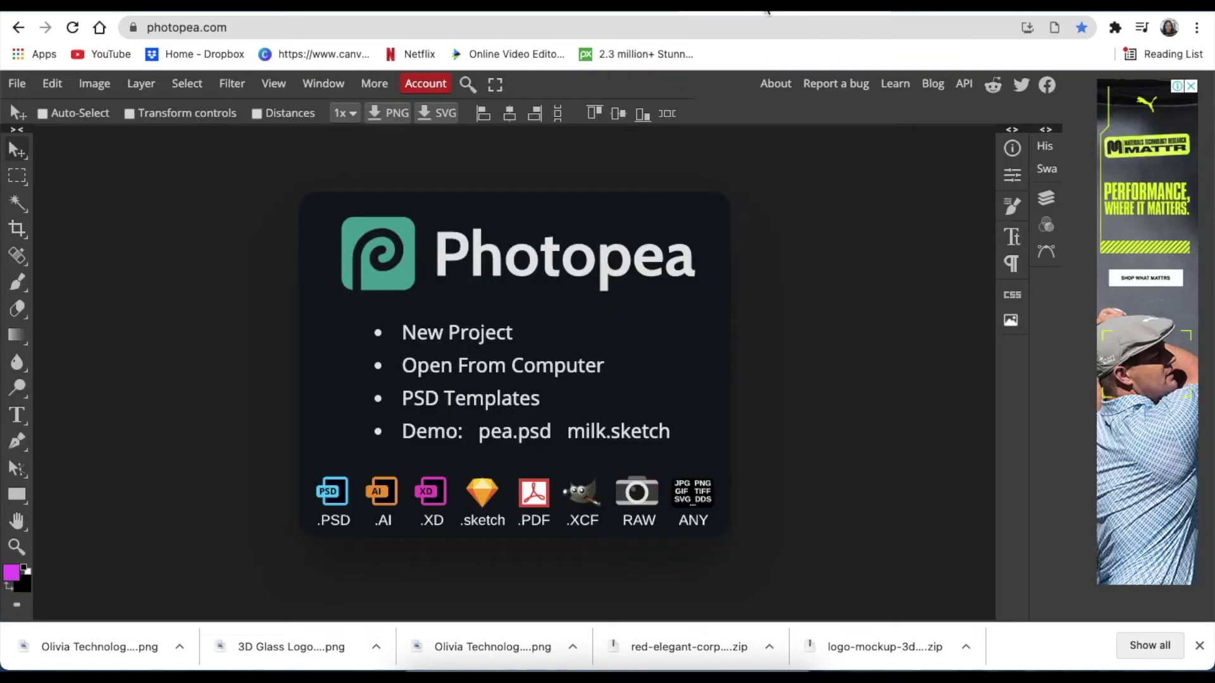
left_click(465, 370)
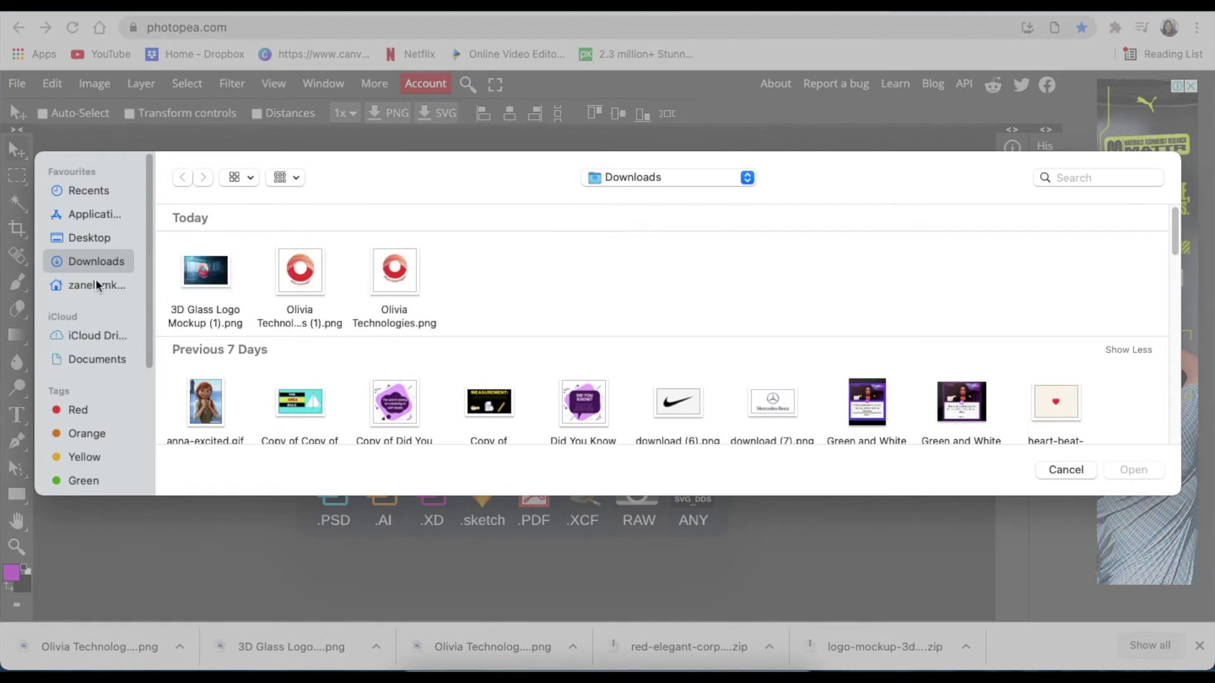
left_click(81, 241)
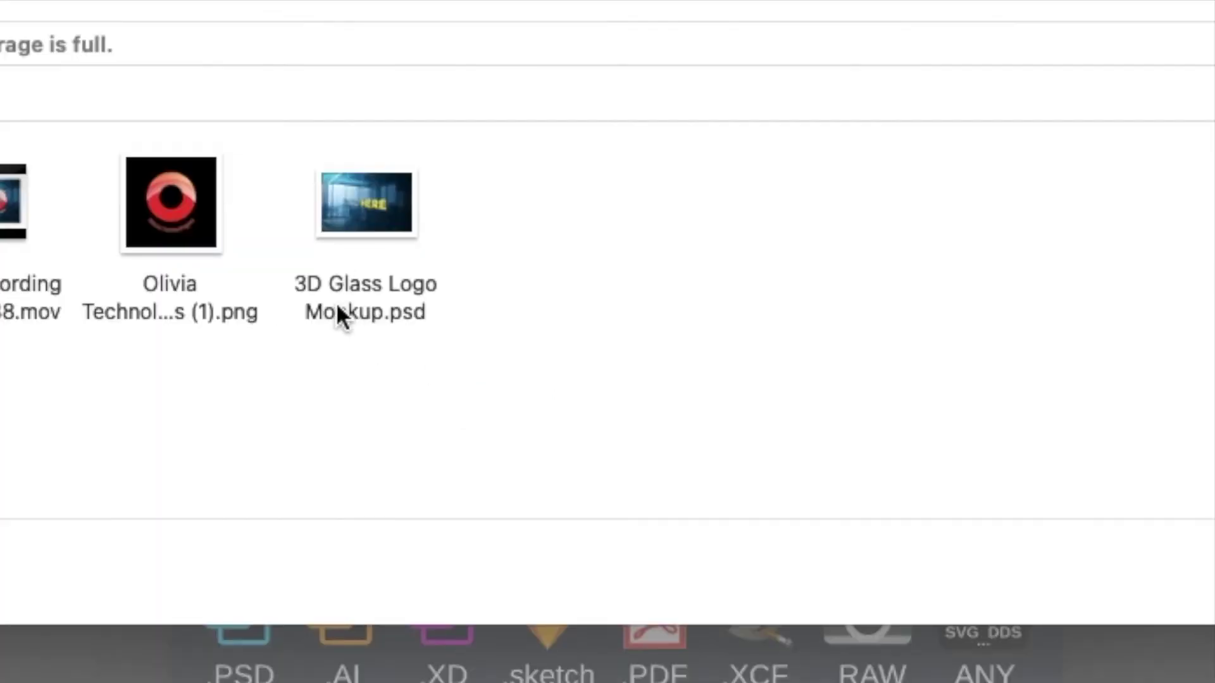
left_click(385, 345)
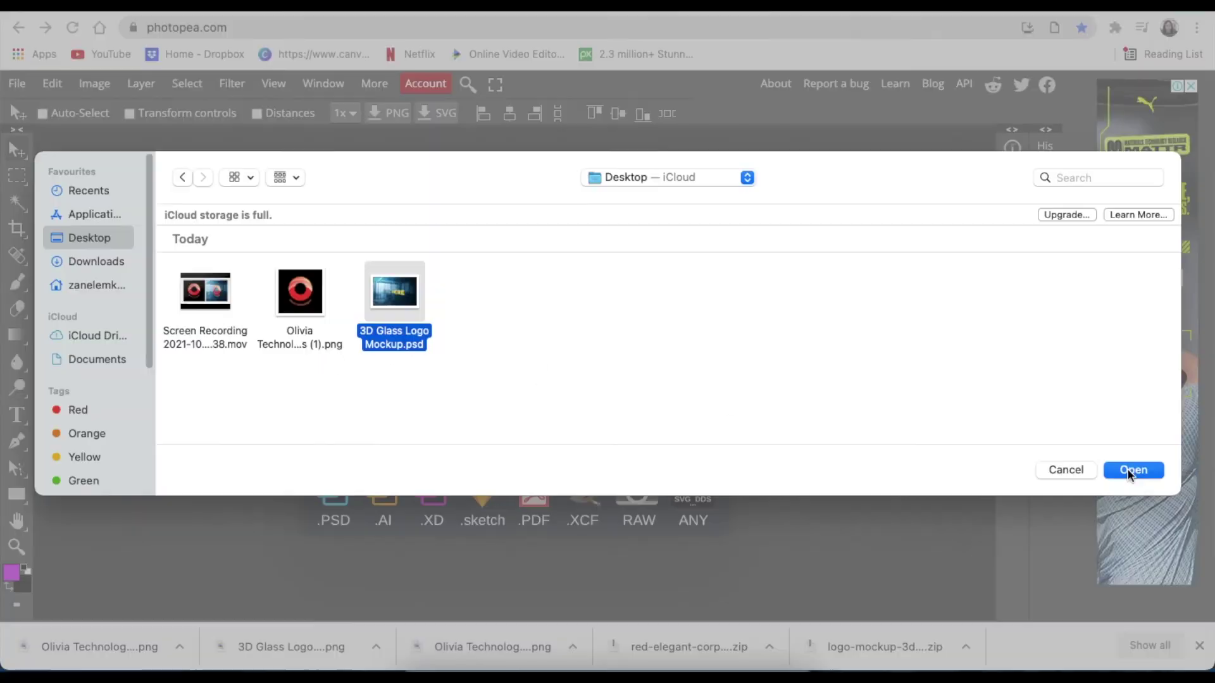
left_click(1132, 471)
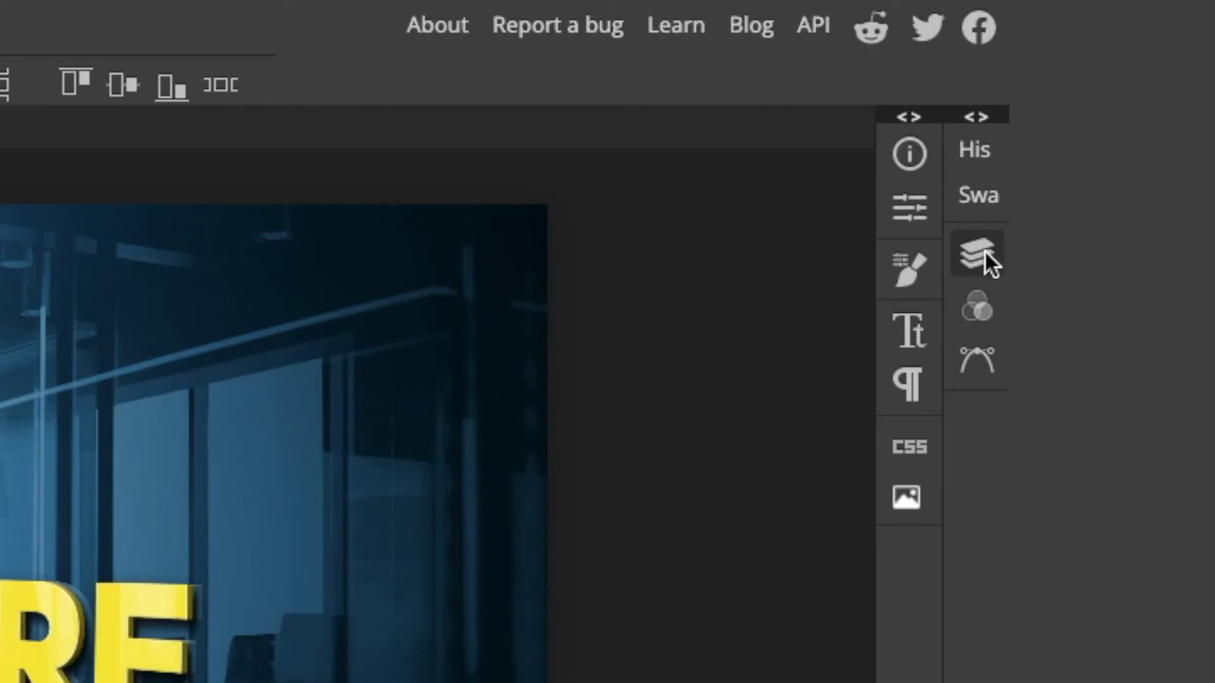
left_click(984, 253)
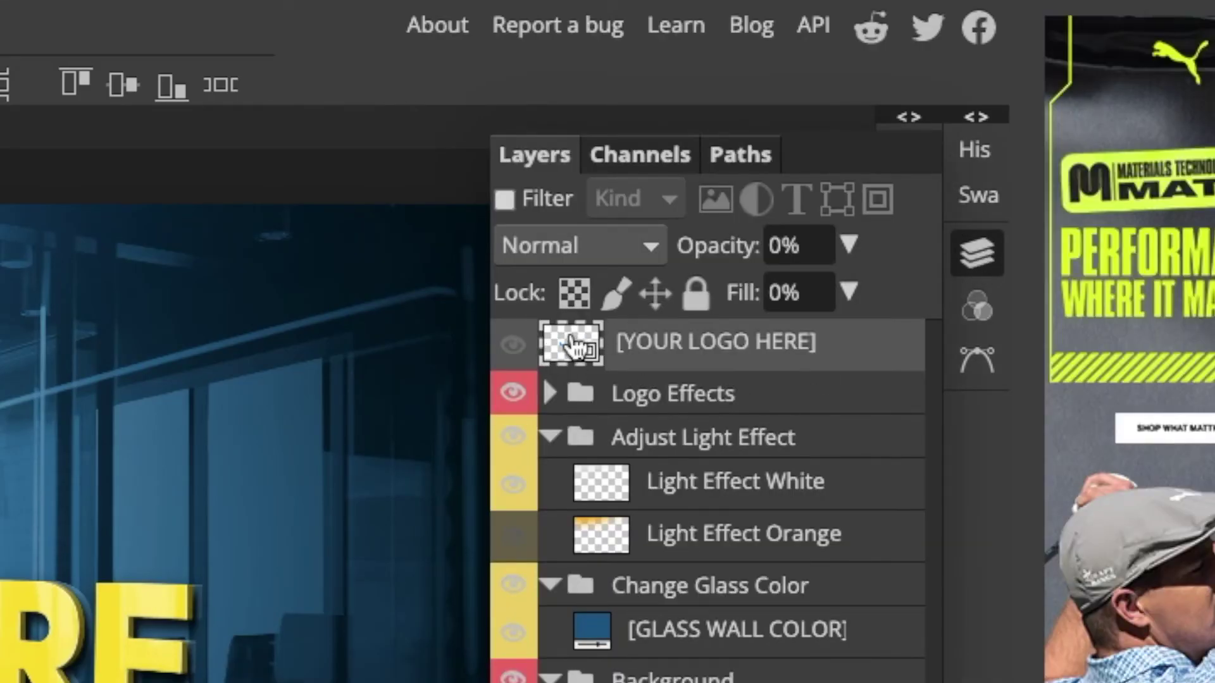
Open the [YOUR LOGO HERE] smart object as Place your Logo Here.psd and hide its LOGO HERE layer
double_click(569, 348)
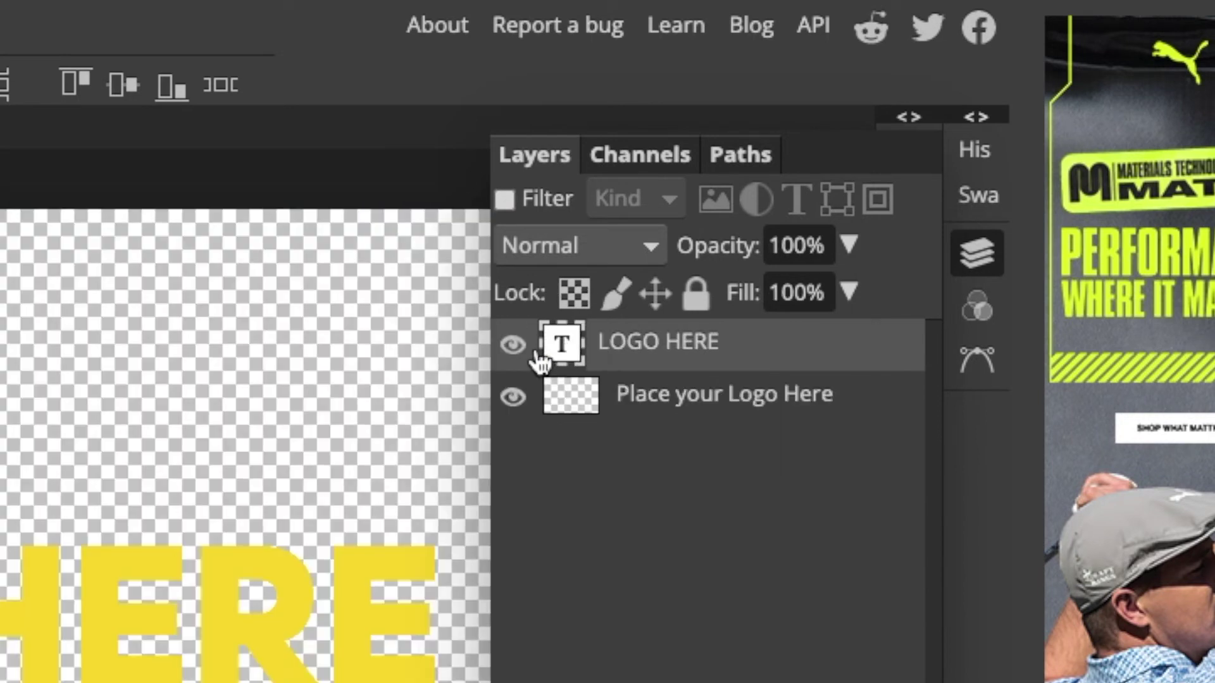
left_click(514, 345)
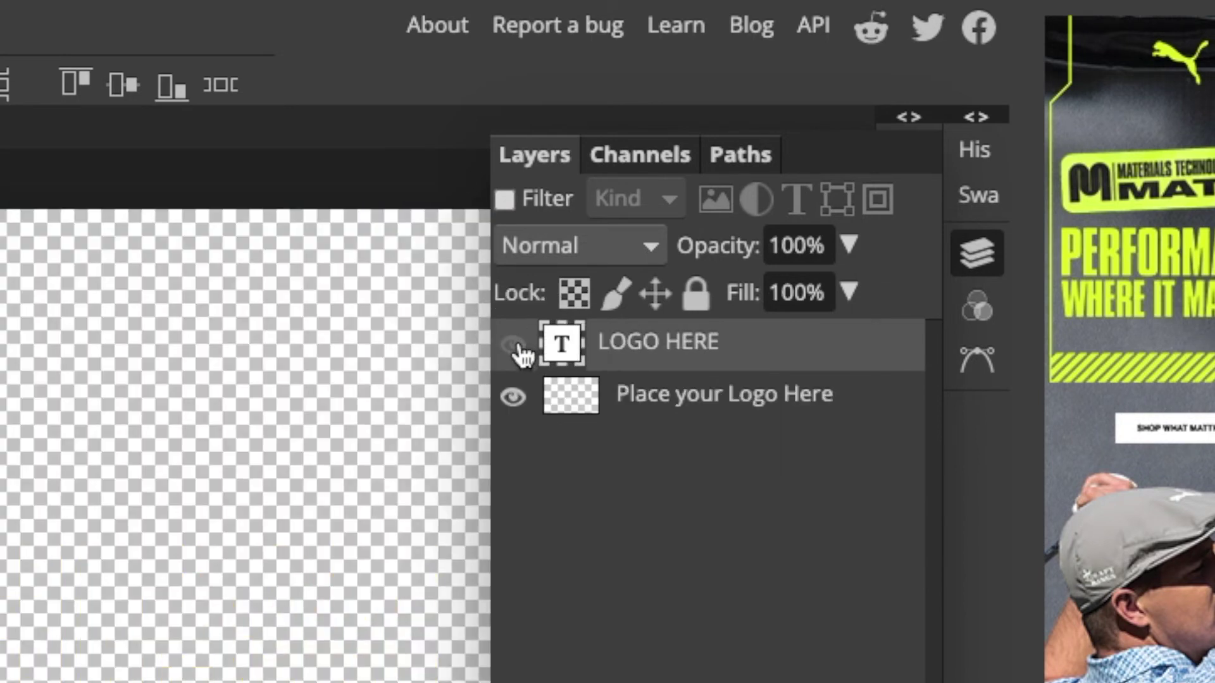
left_click(976, 255)
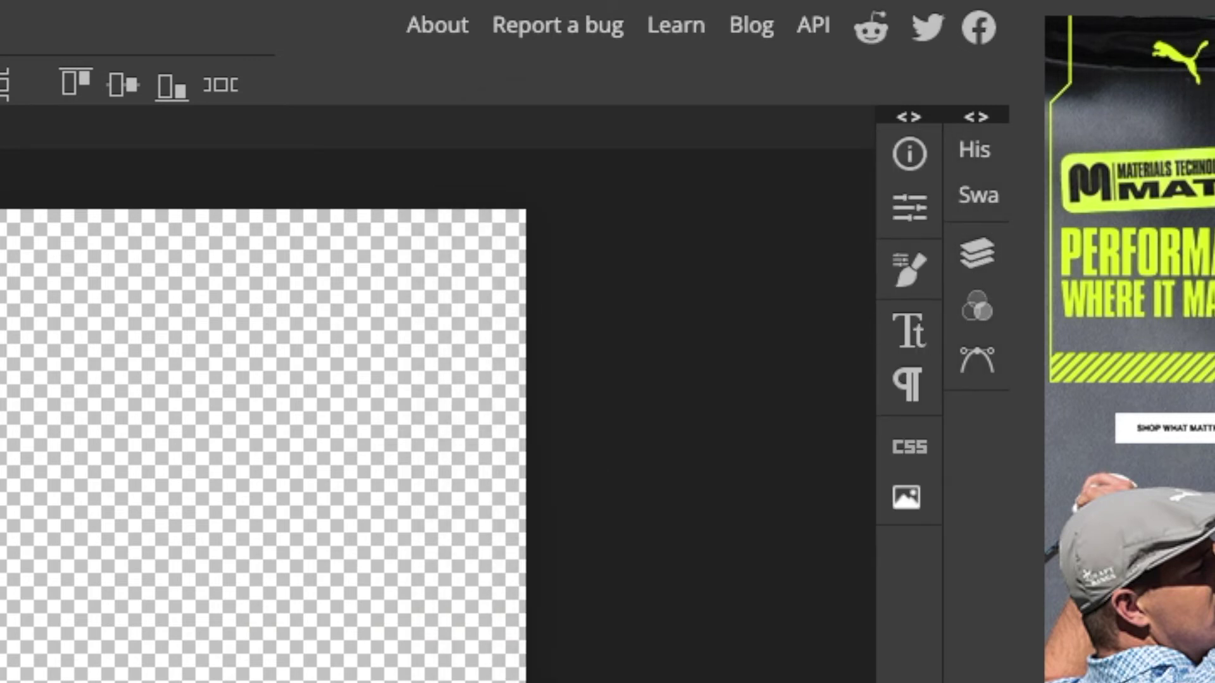
left_click(17, 84)
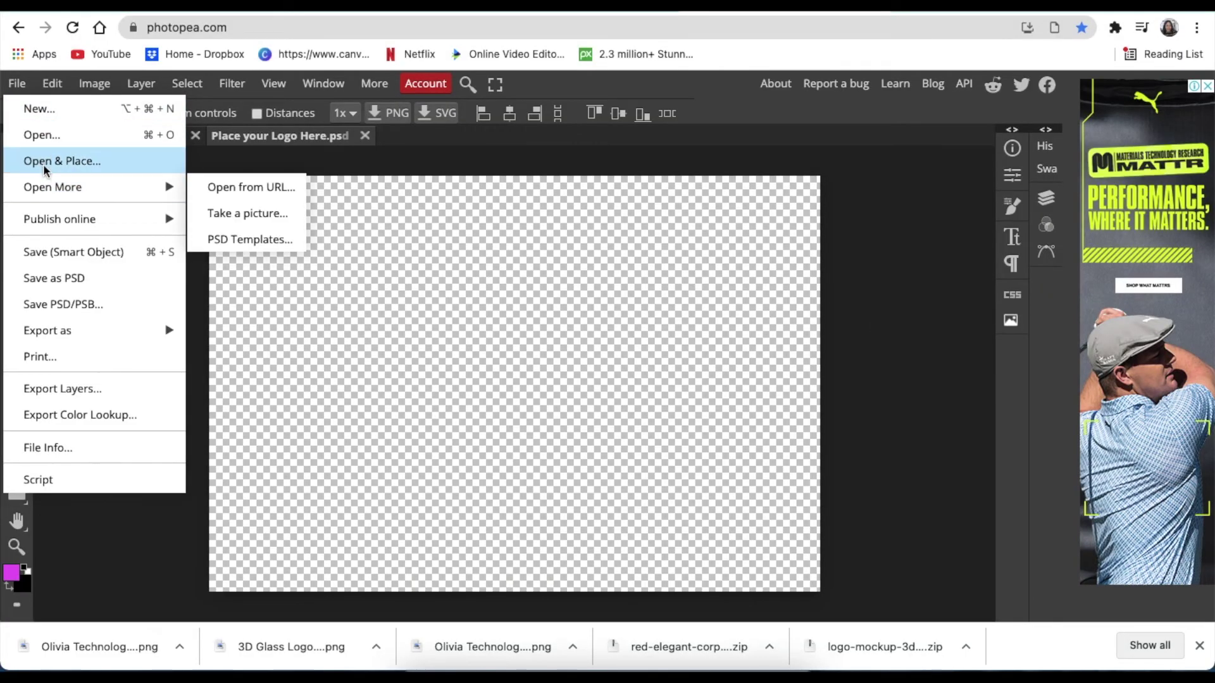
Place the Olivia Technologies PNG from Downloads, enlarge it to about 309% and centre it
left_click(44, 162)
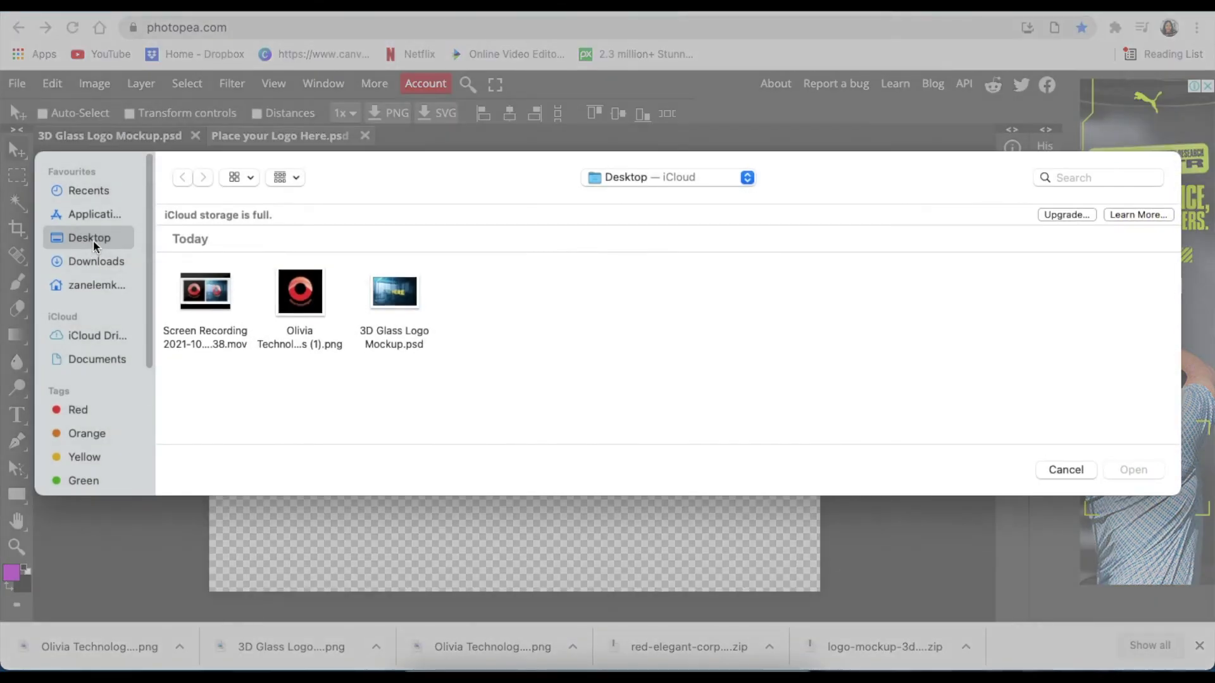
left_click(105, 264)
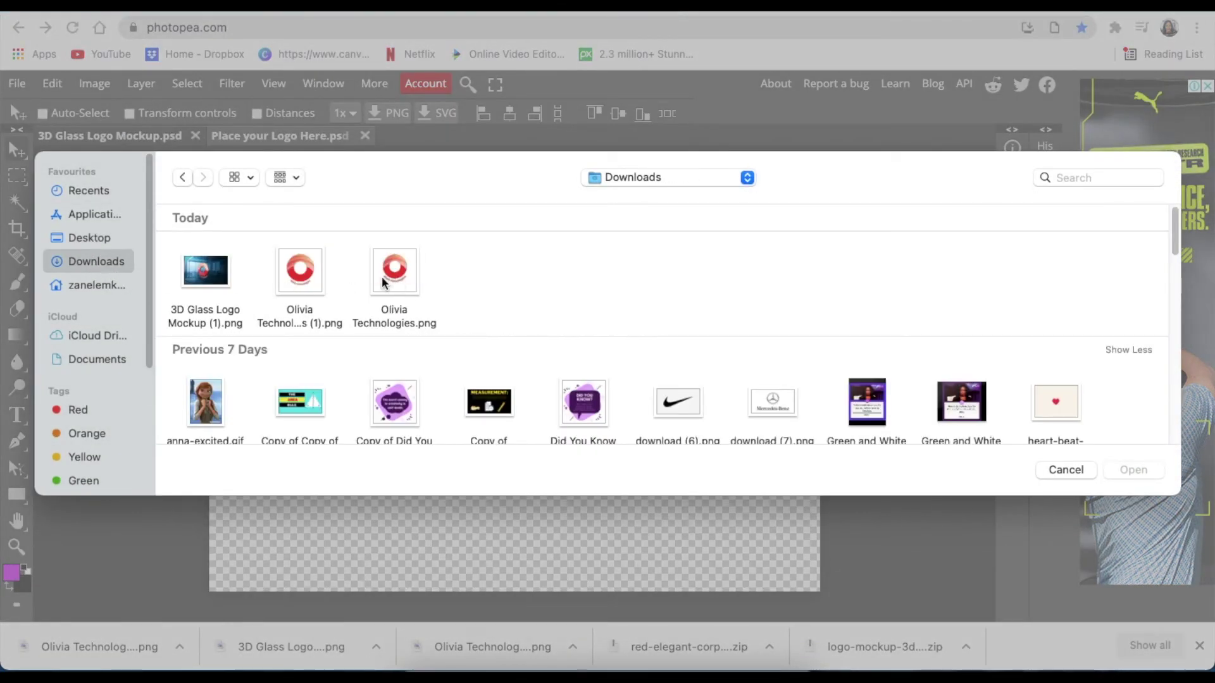
left_click(295, 284)
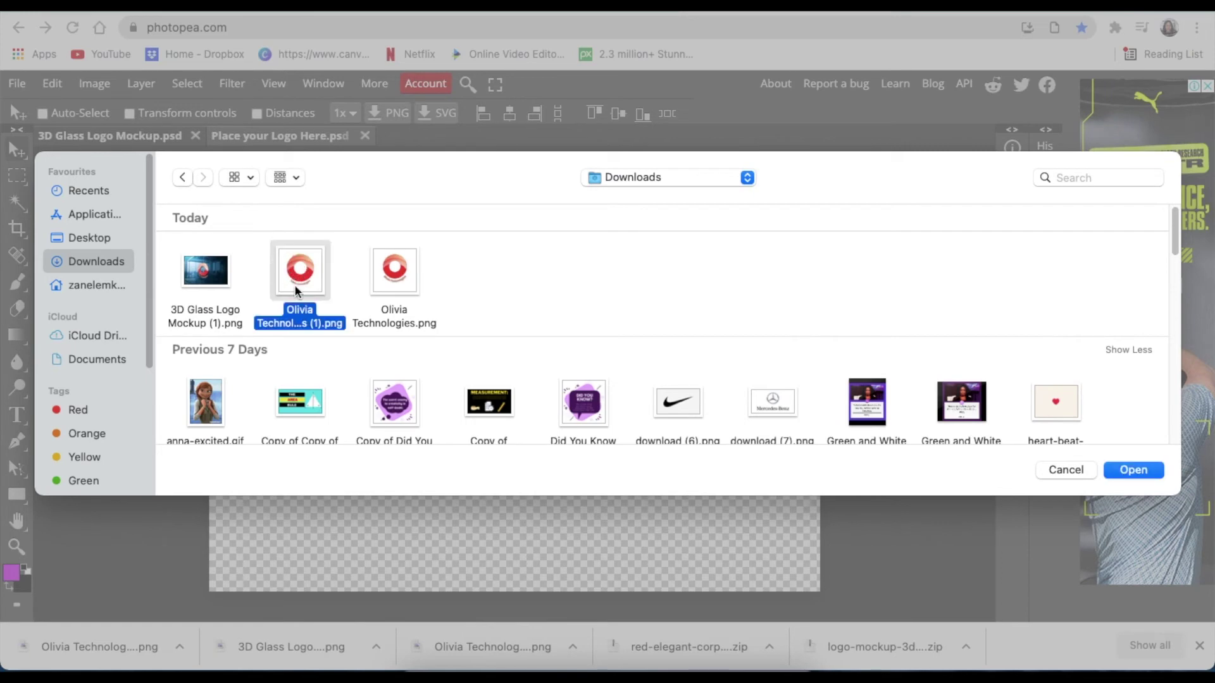
left_click(1135, 469)
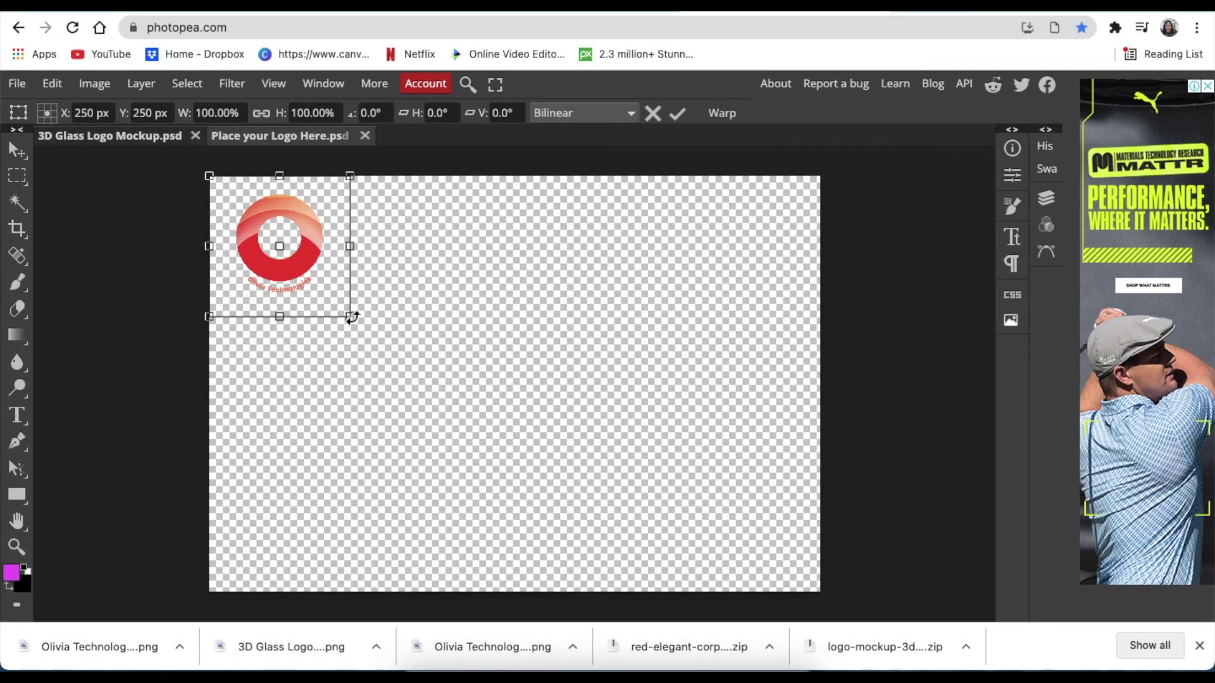
left_click_drag(350, 317, 643, 603)
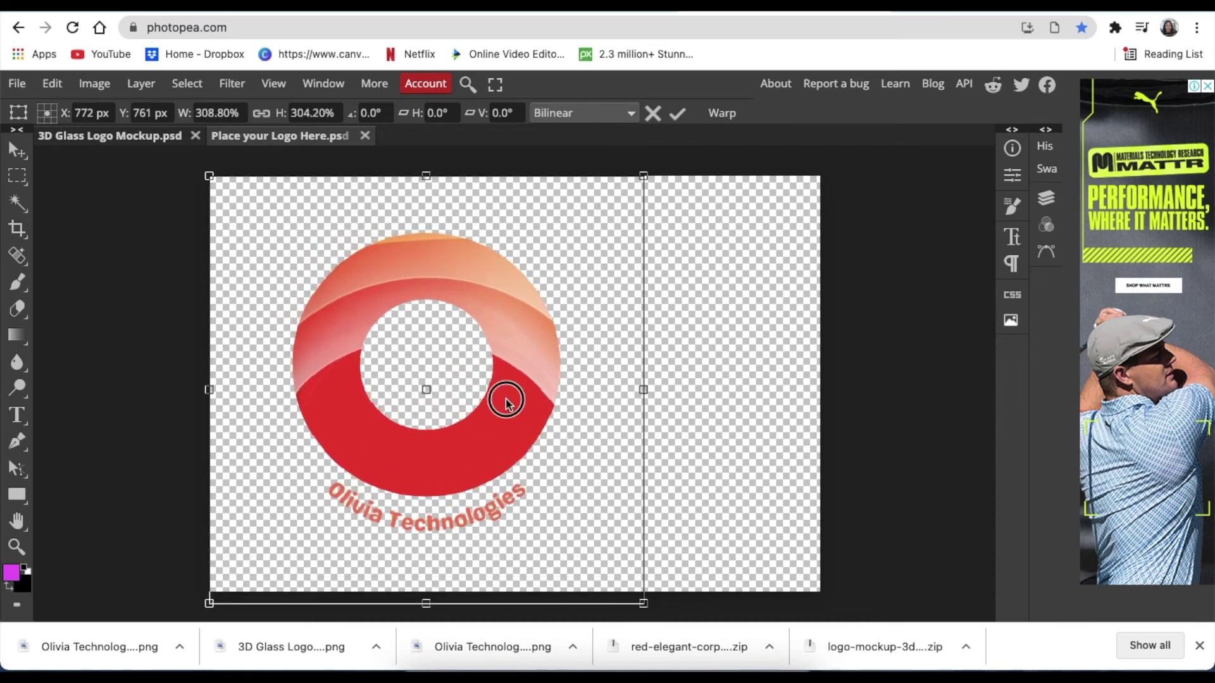
left_click_drag(506, 398, 596, 393)
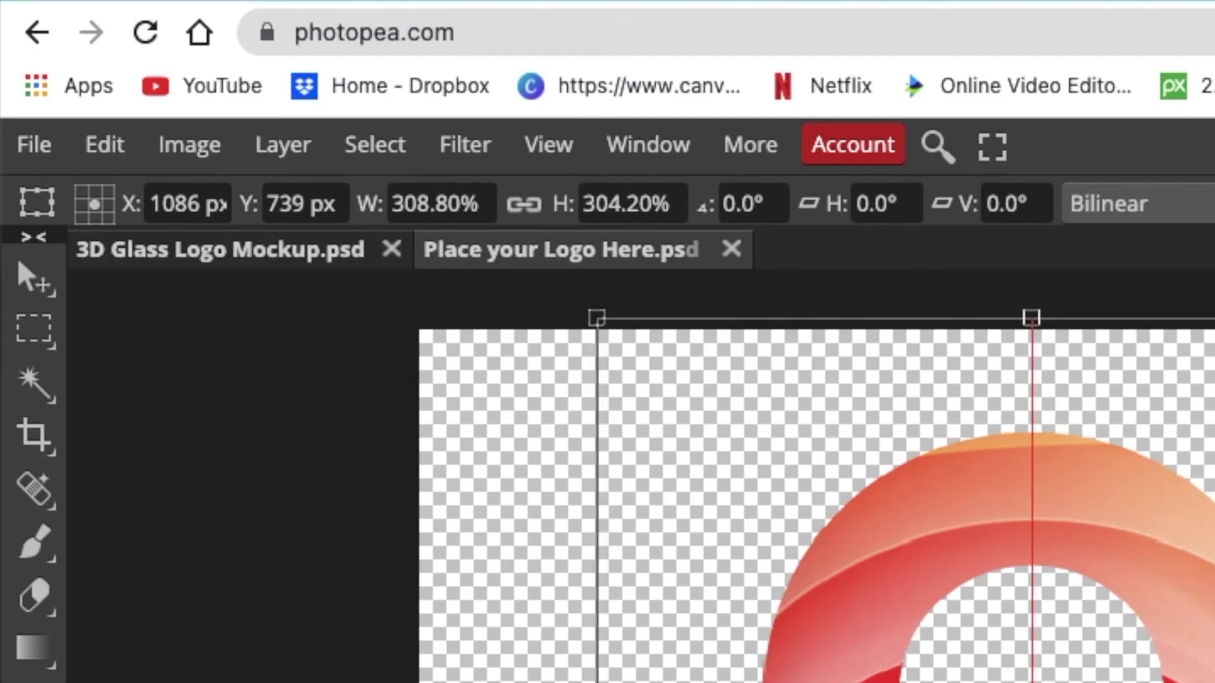
left_click(30, 141)
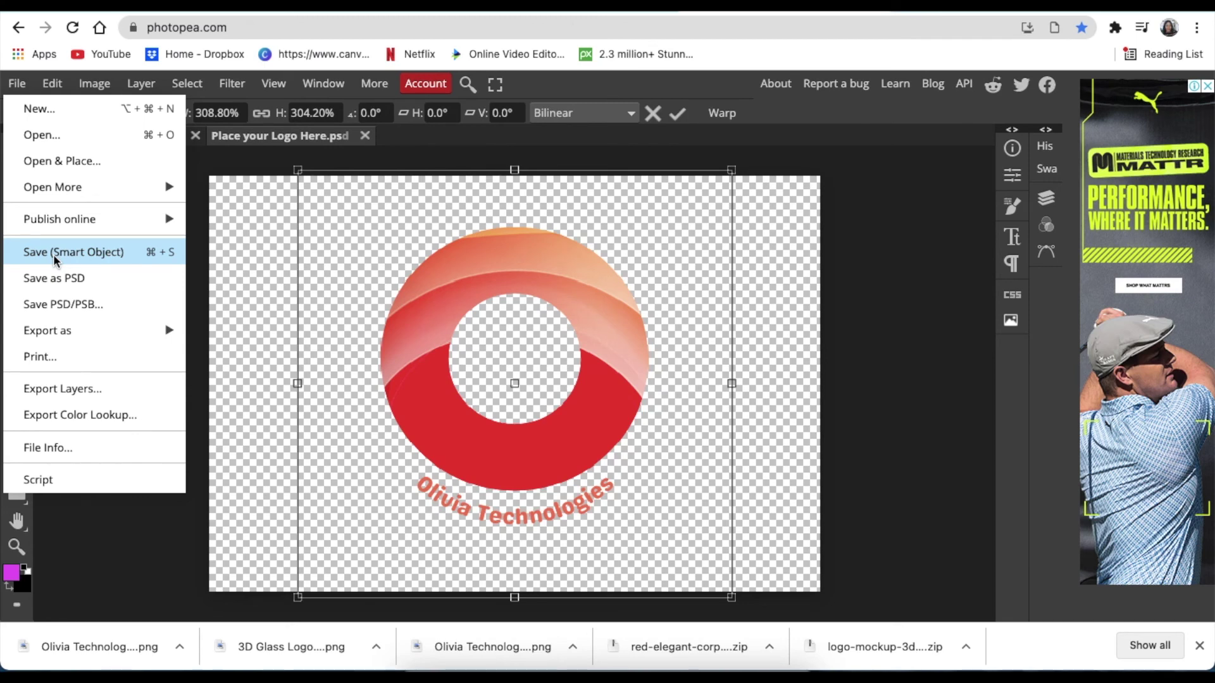
Save Place your Logo Here.psd back into the 3D Glass Logo Mockup
left_click(53, 254)
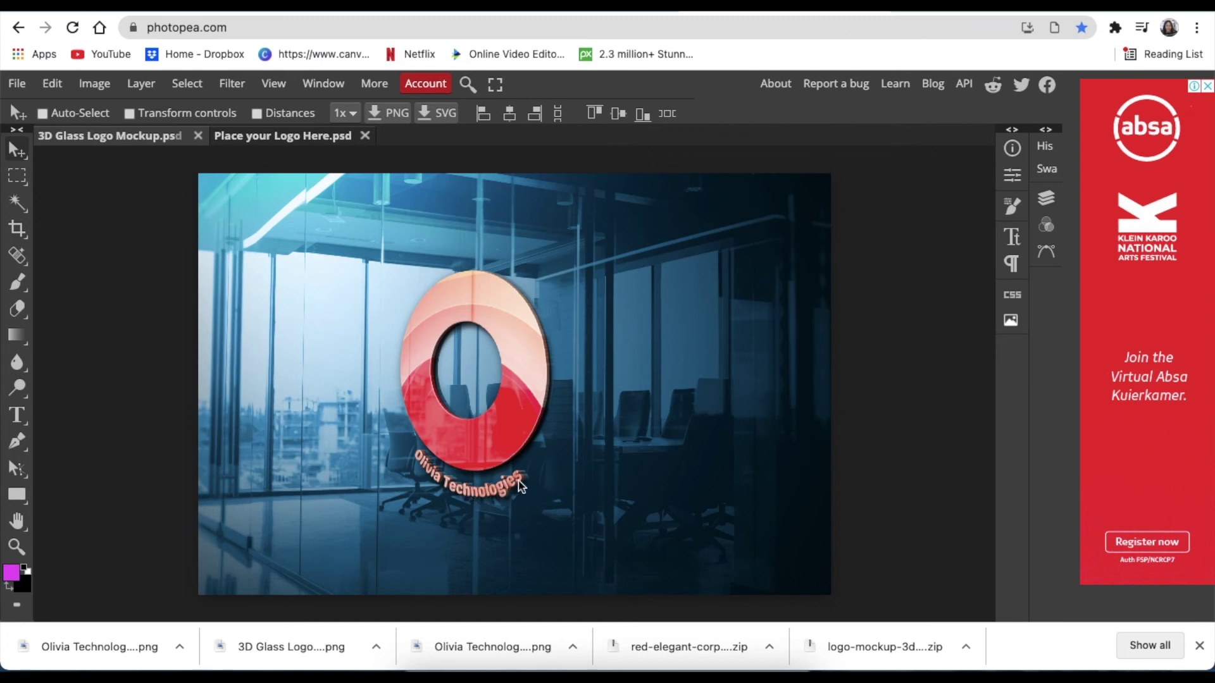
left_click(17, 85)
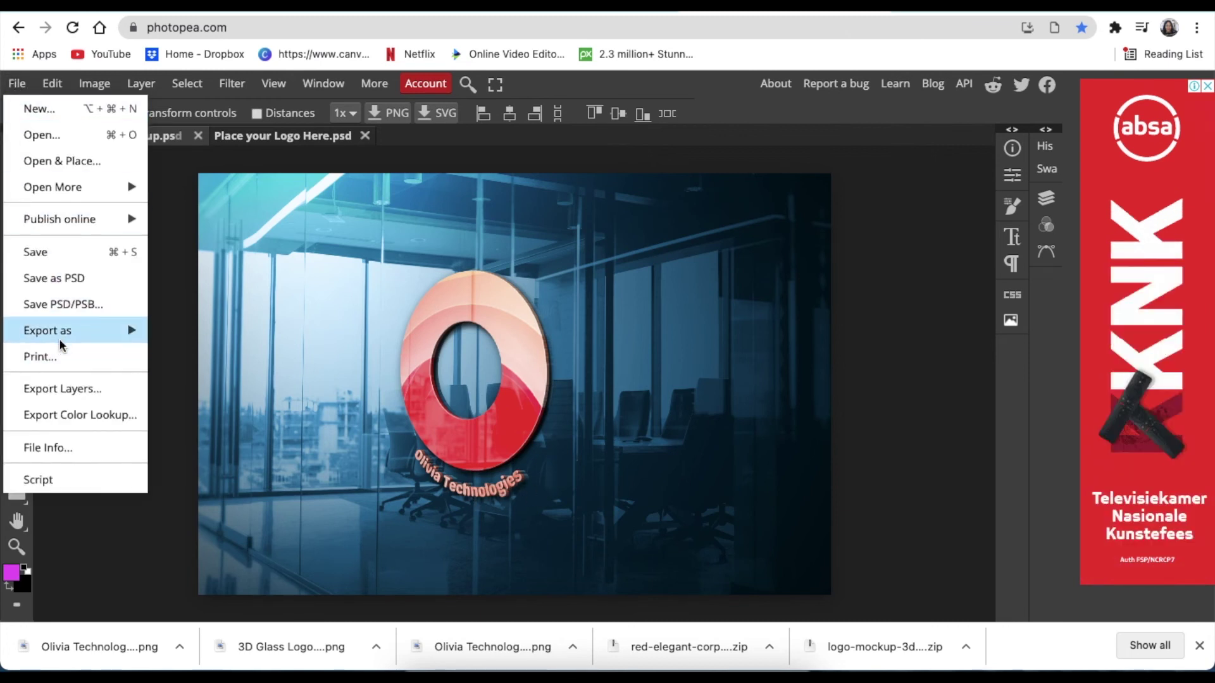
Export the finished mockup as a PNG via File > Export as
mouse_move(60, 334)
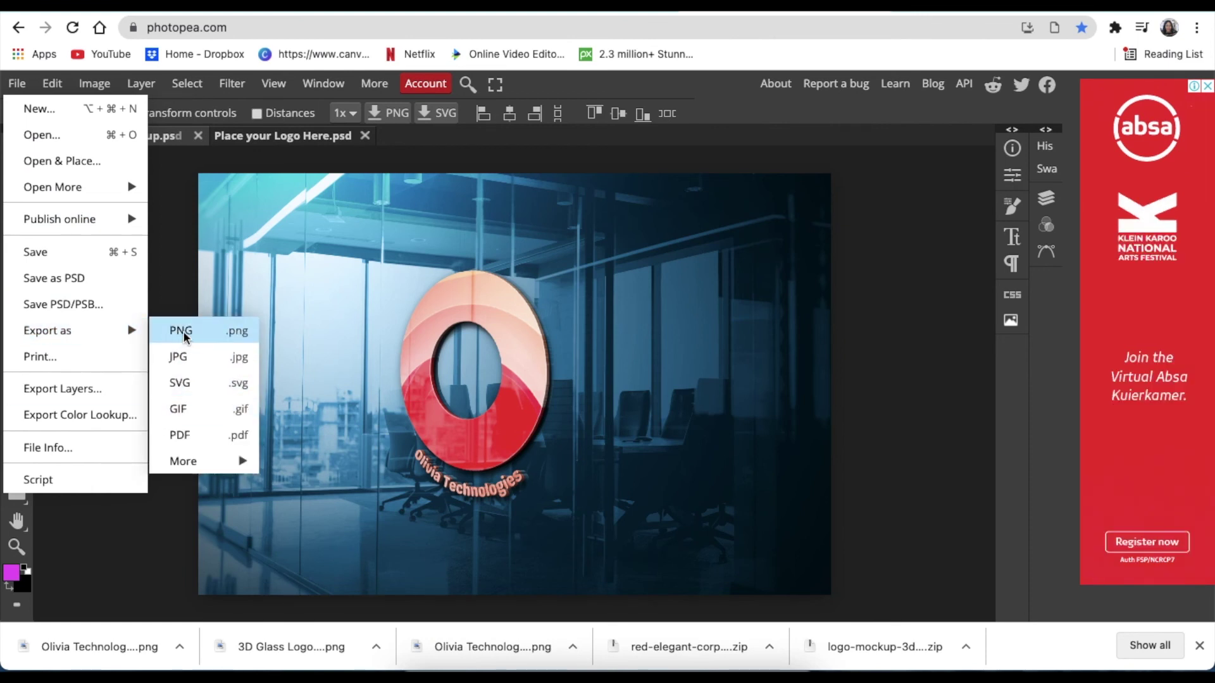
left_click(167, 249)
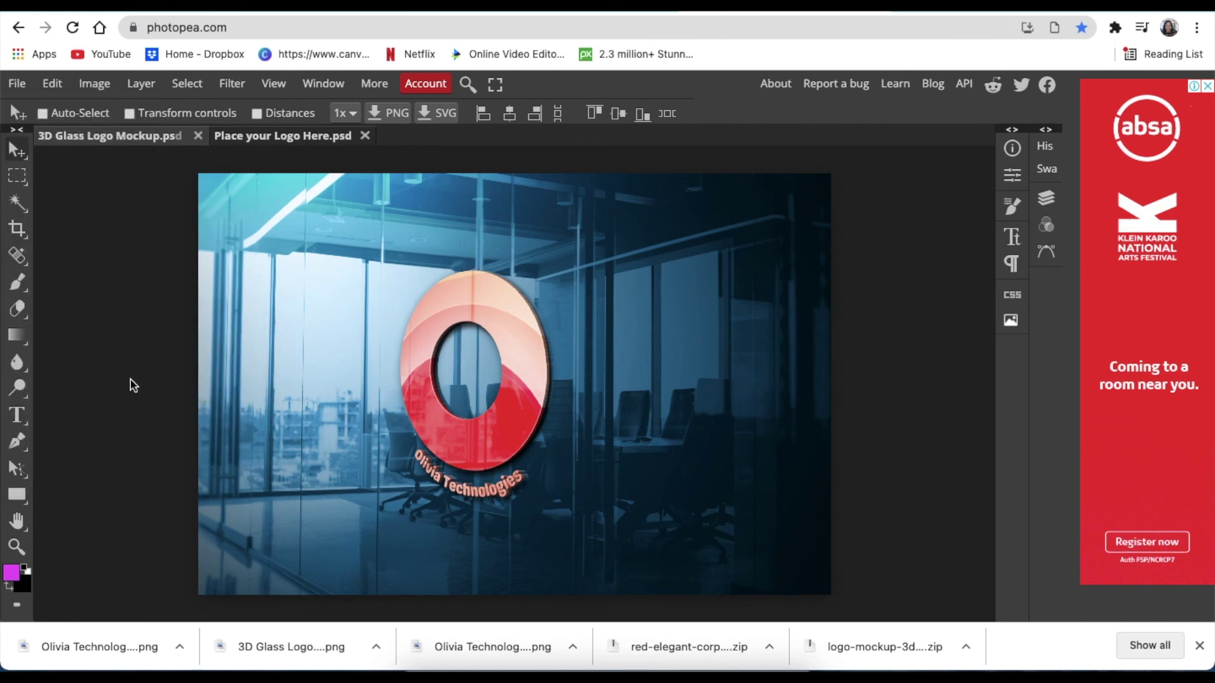